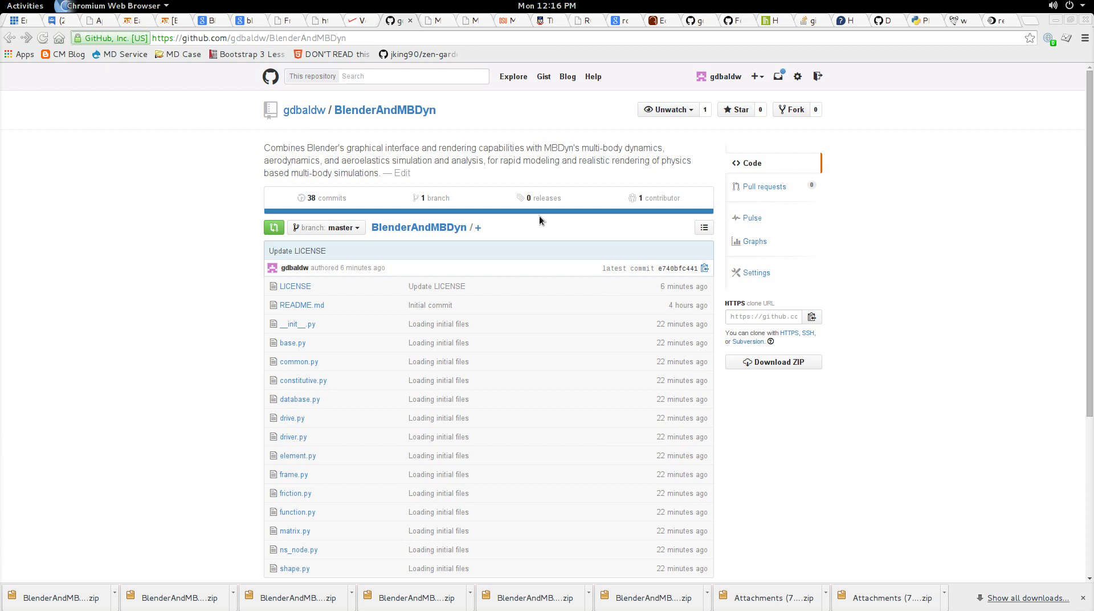
Download the BlenderAndMBDyn repository as a ZIP archive and switch to Blender
click(786, 364)
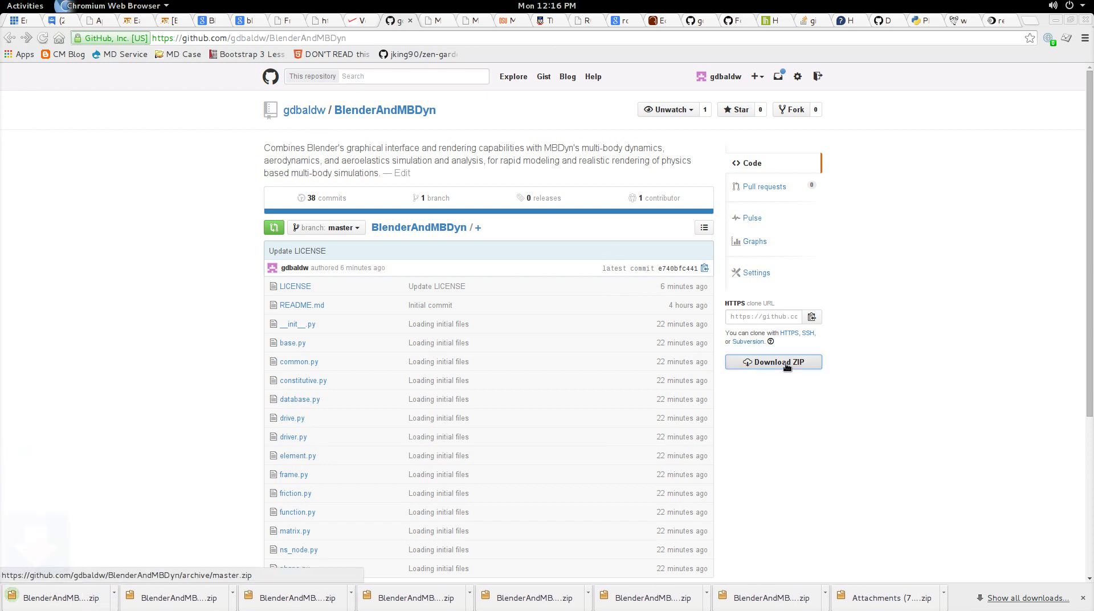
click(21, 10)
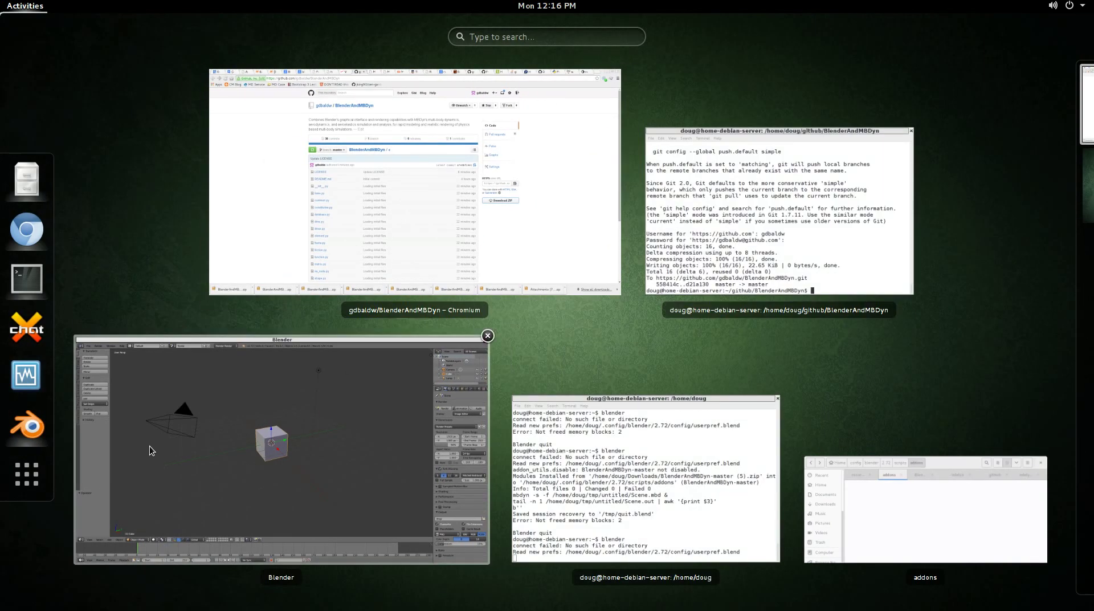
click(165, 471)
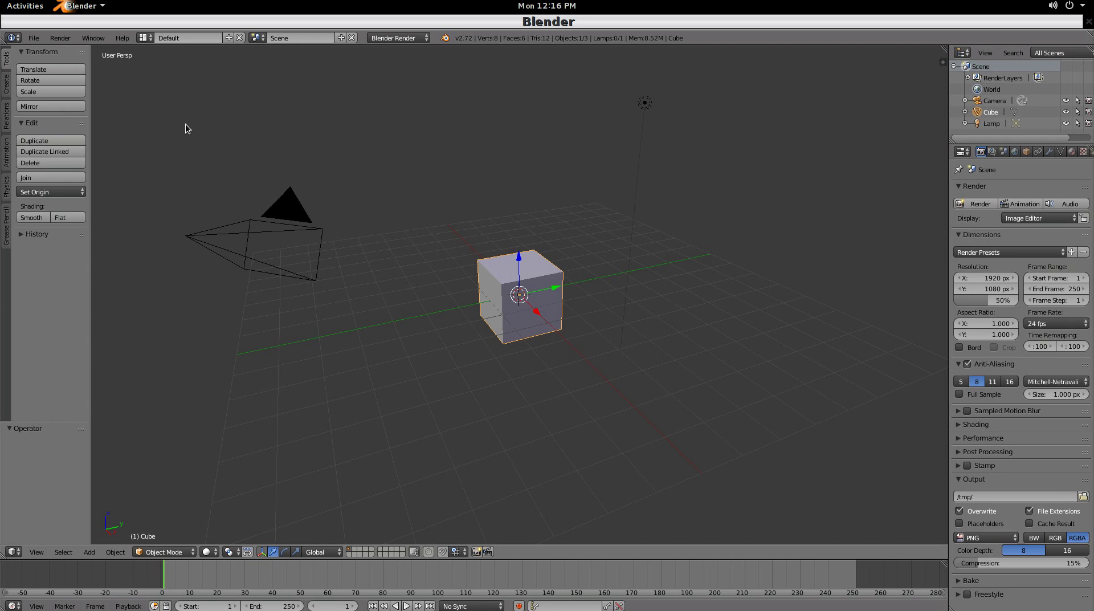
Install the add-on from BlenderAndMBDyn-master (6).zip in the Downloads folder through the user preferences
click(34, 39)
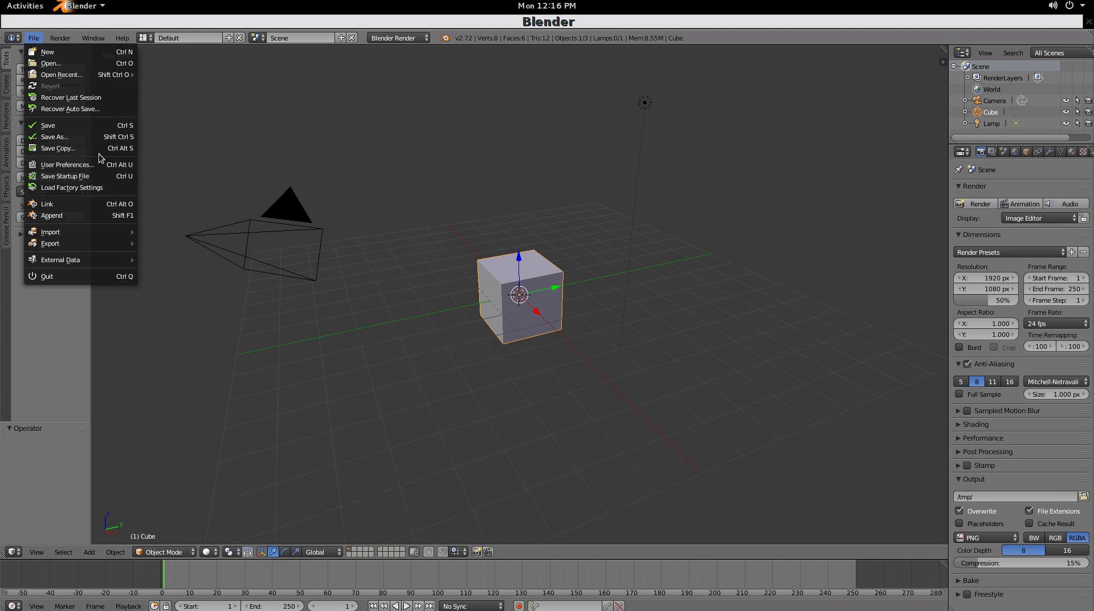
click(65, 164)
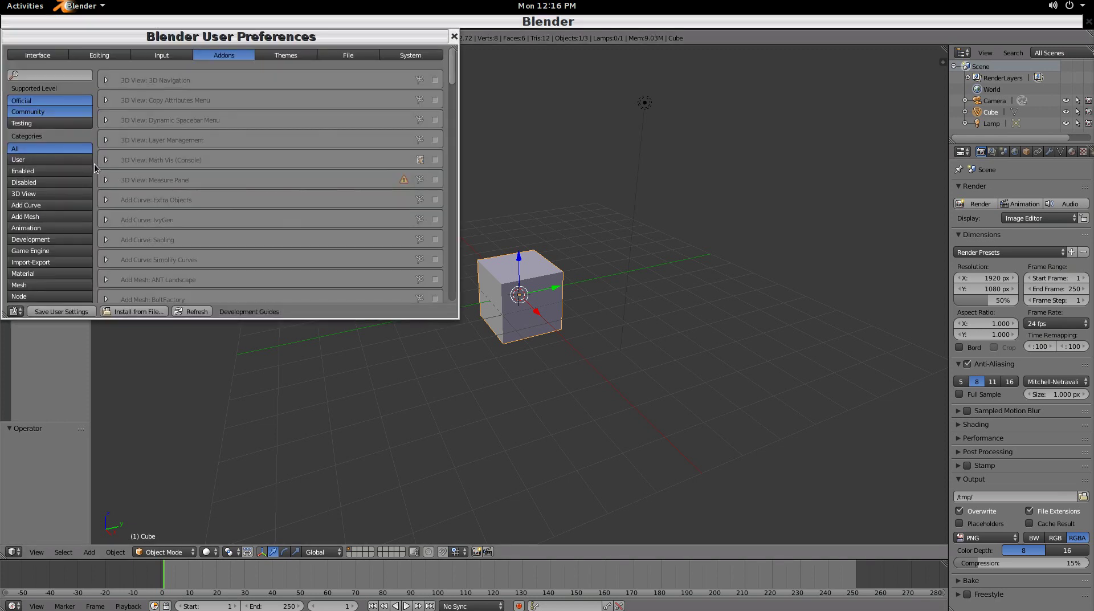
click(129, 313)
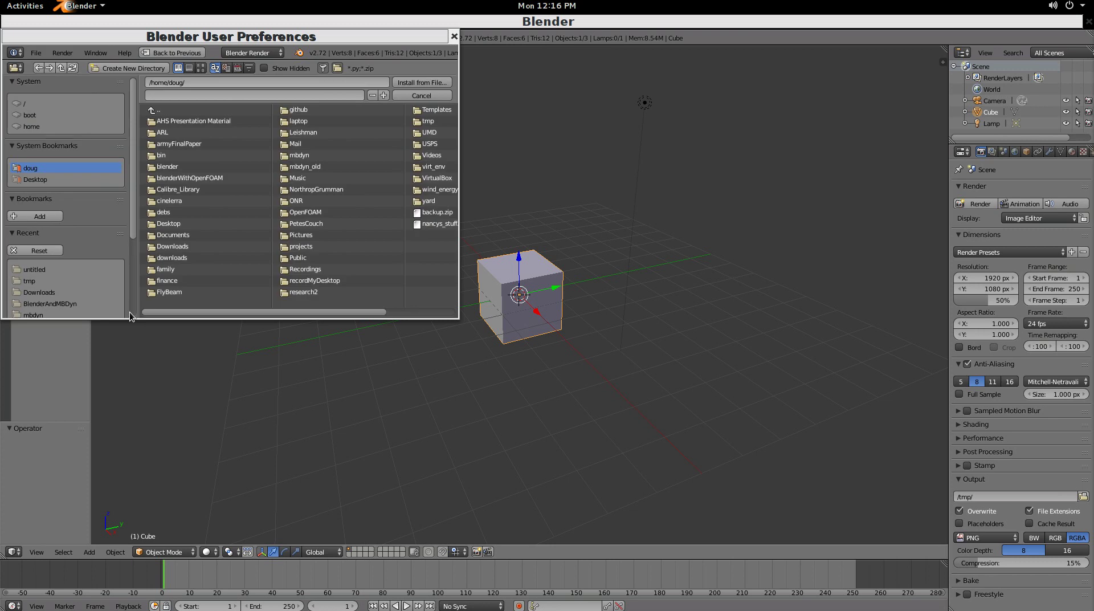
click(51, 293)
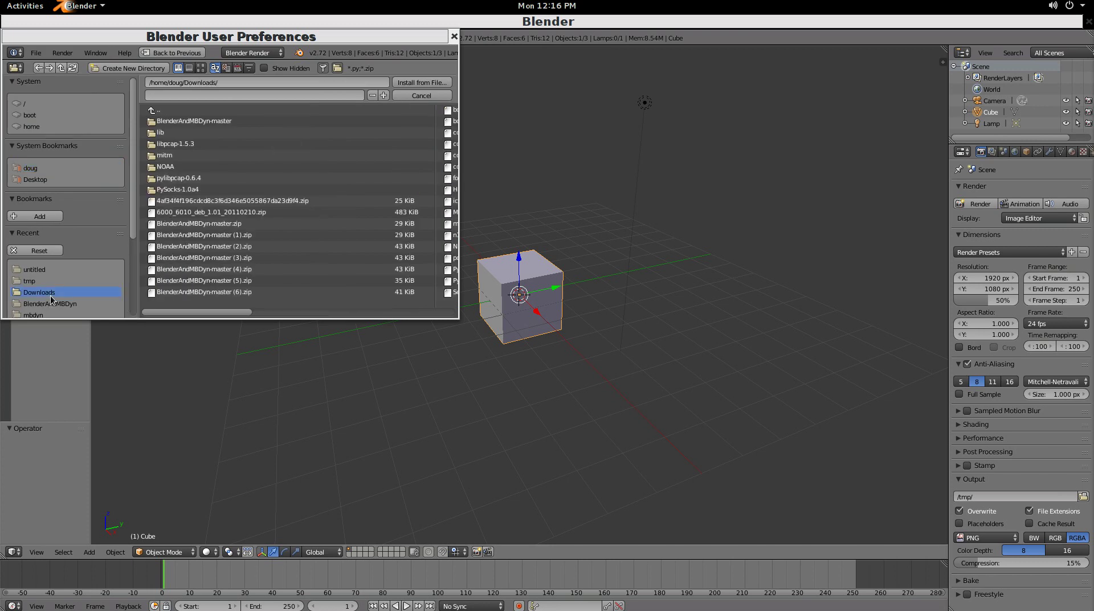
scroll(274, 285, right, 2)
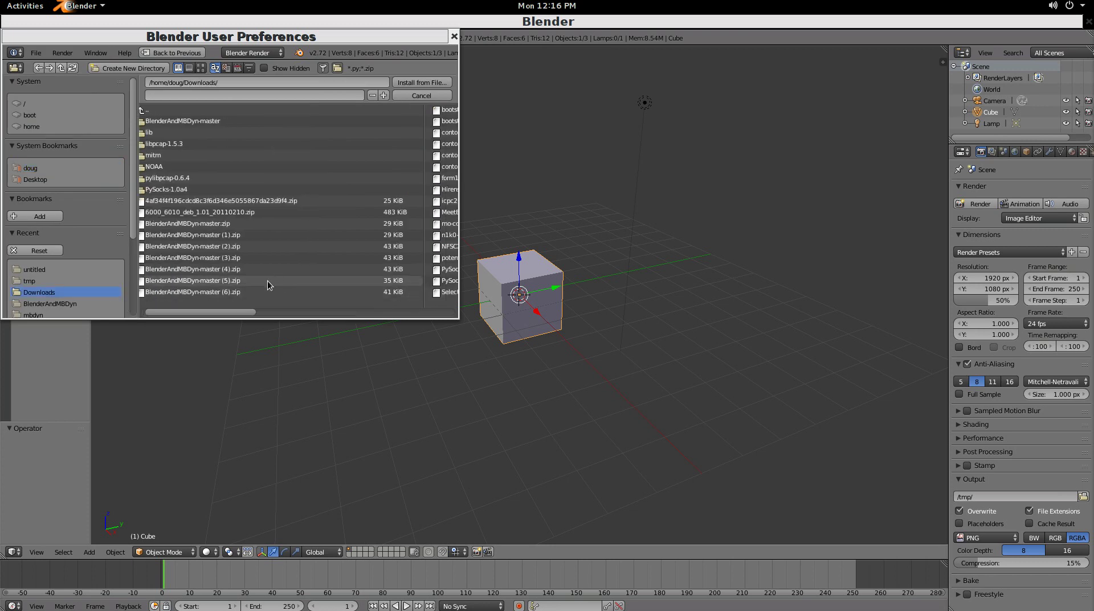
double_click(224, 292)
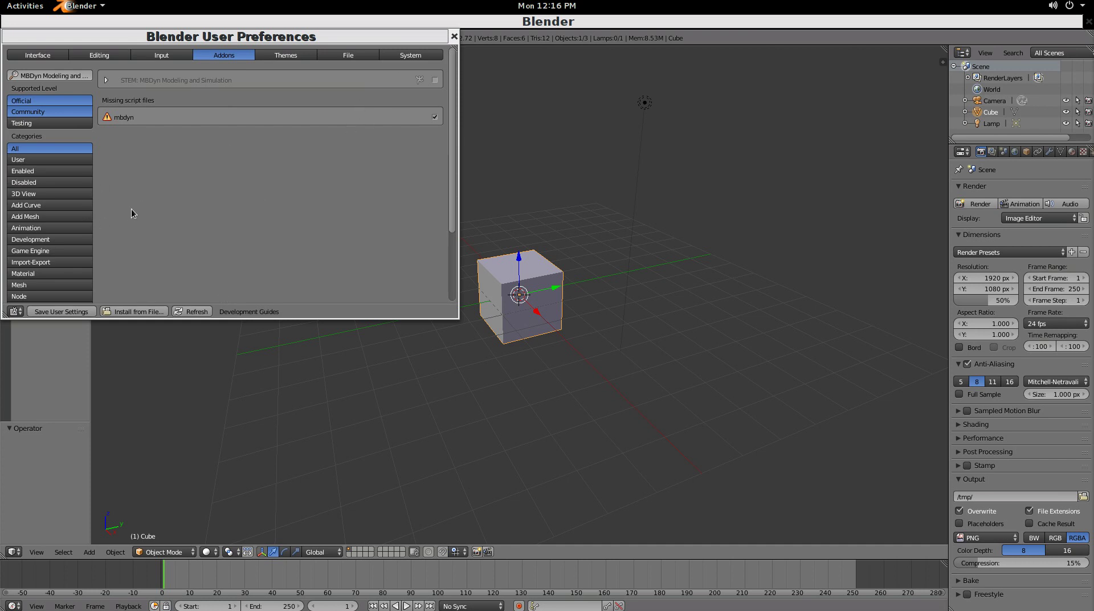
Enable the MBDyn Modeling and Simulation add-on in the STEM category, save the user settings and close the preferences
scroll(131, 208, down, 4)
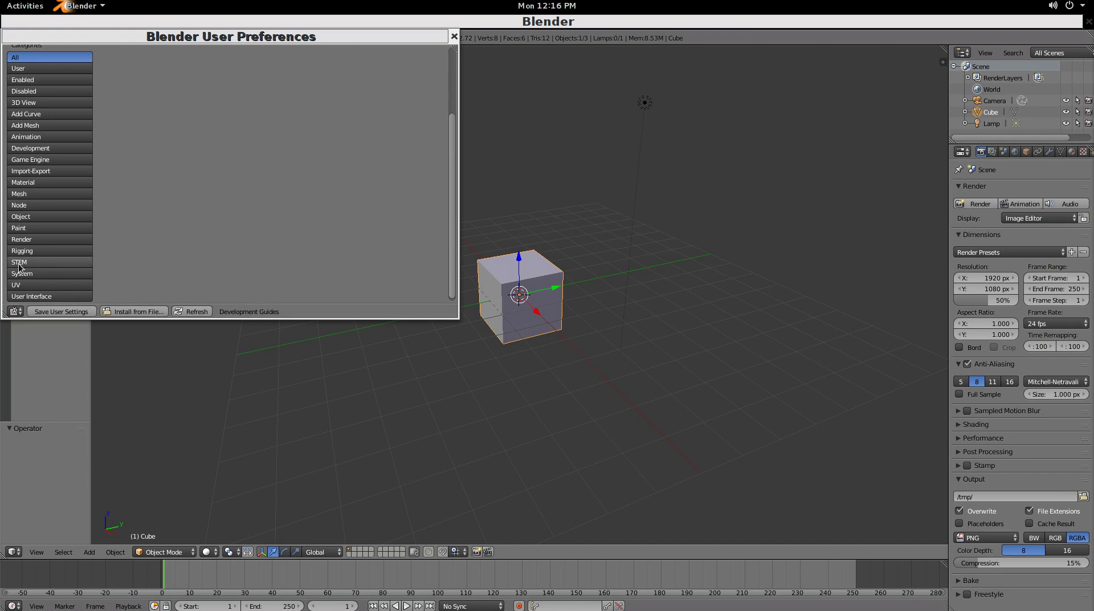
click(19, 263)
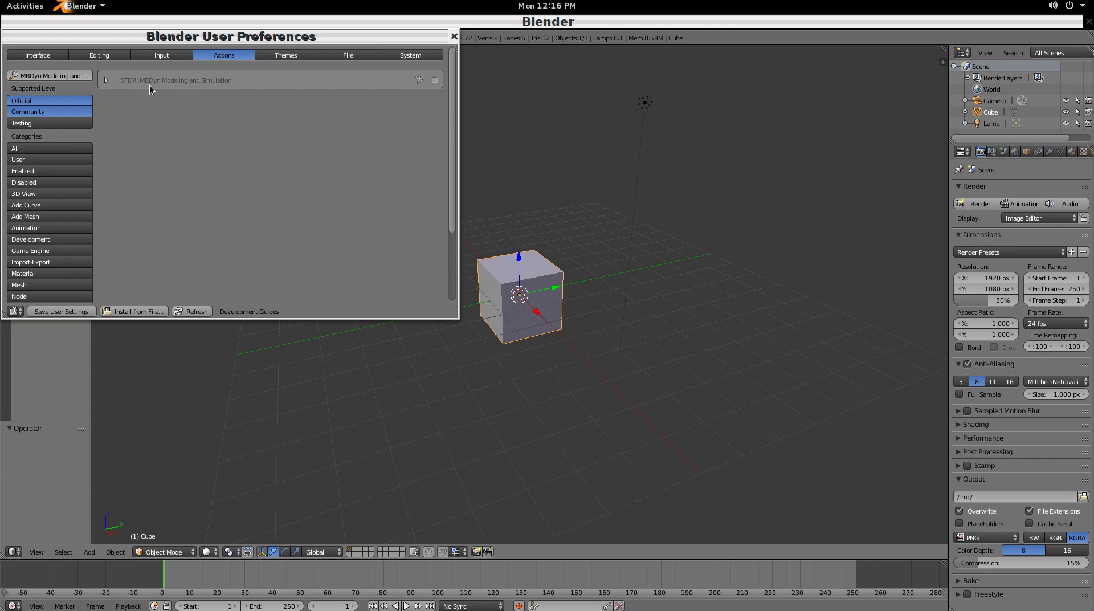
click(435, 80)
click(71, 312)
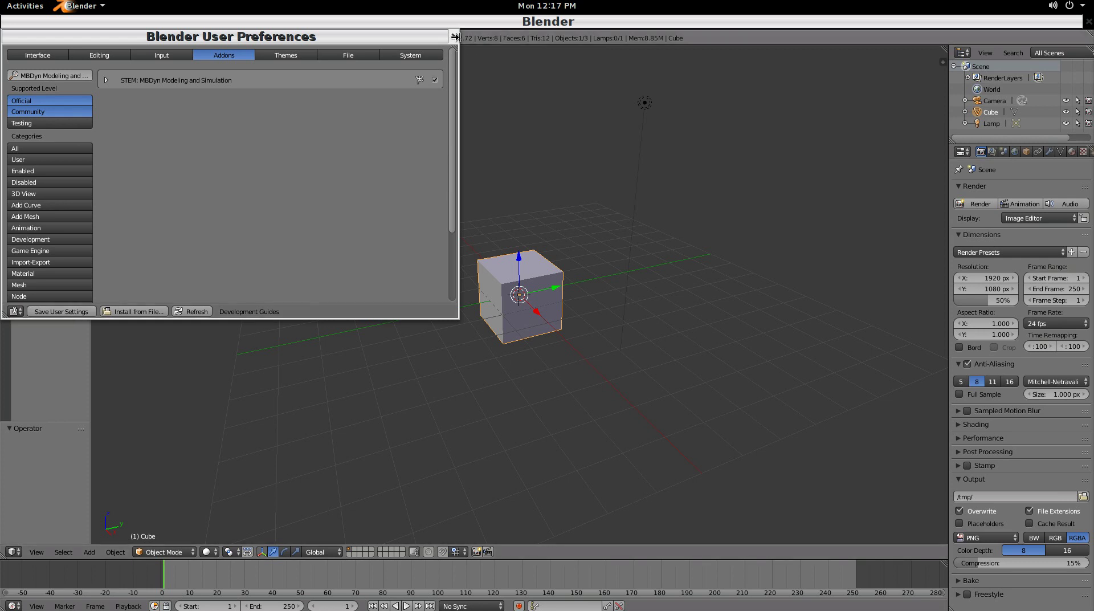
click(454, 37)
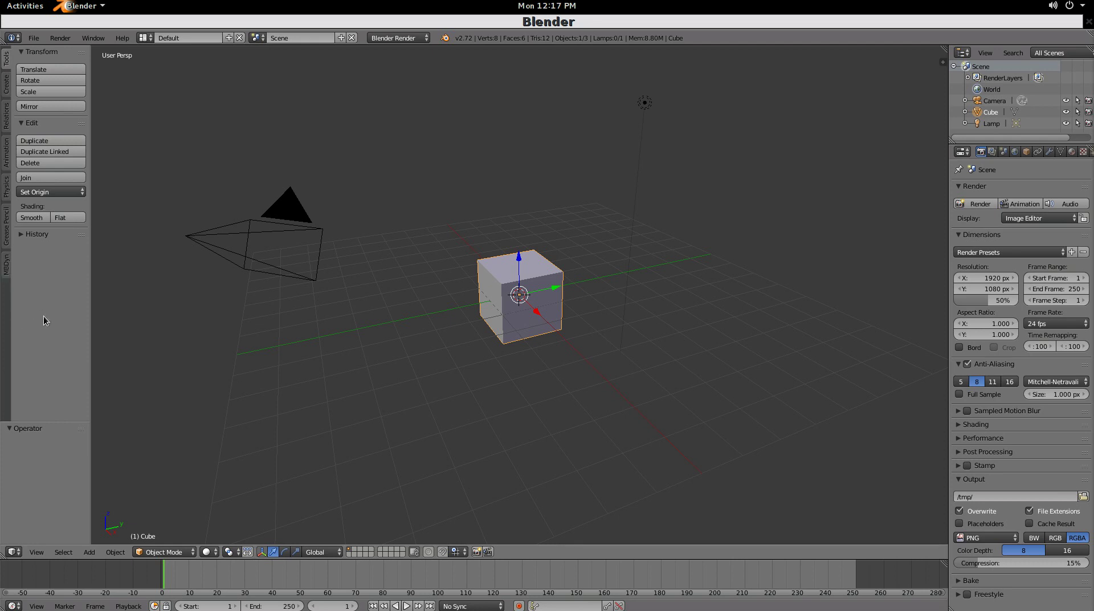
Add an MBDyn Body element to the cube with mass 1 and a 3x3 matrix of subtype Identity
click(6, 263)
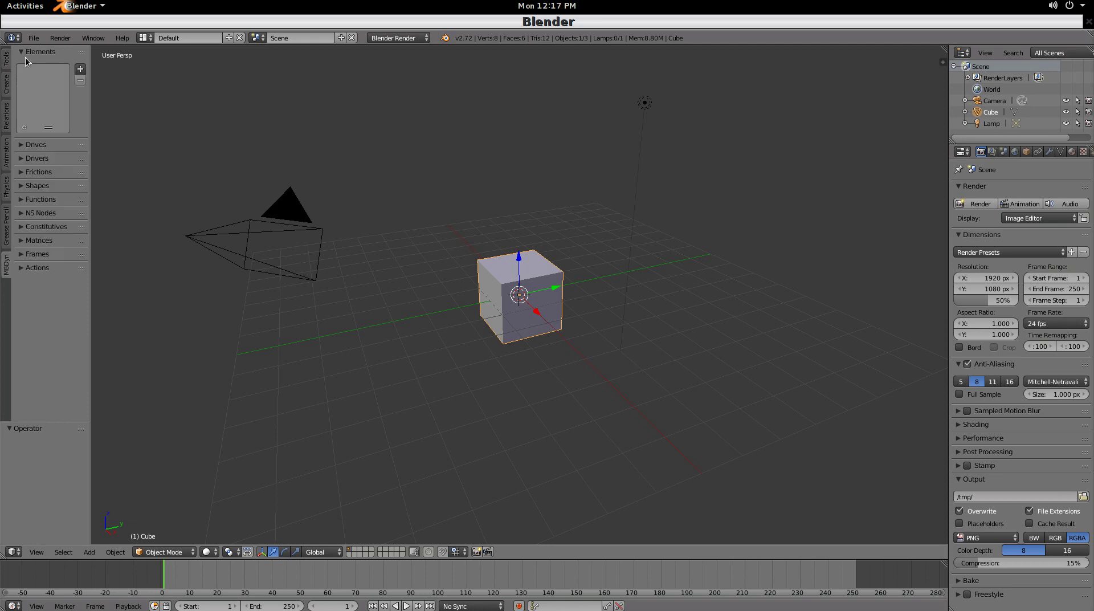
click(25, 53)
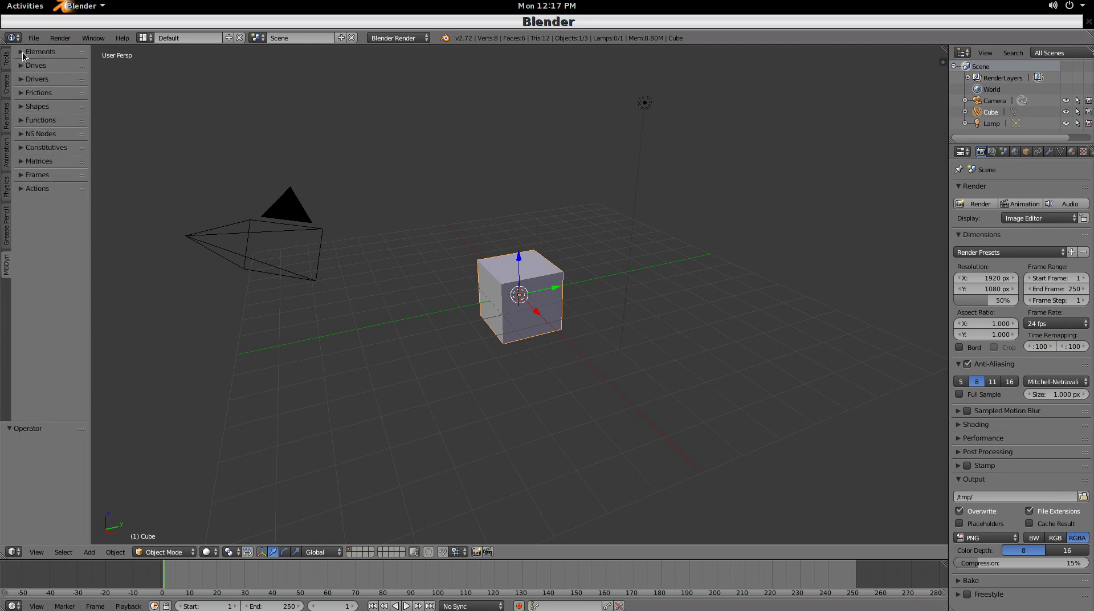
click(24, 55)
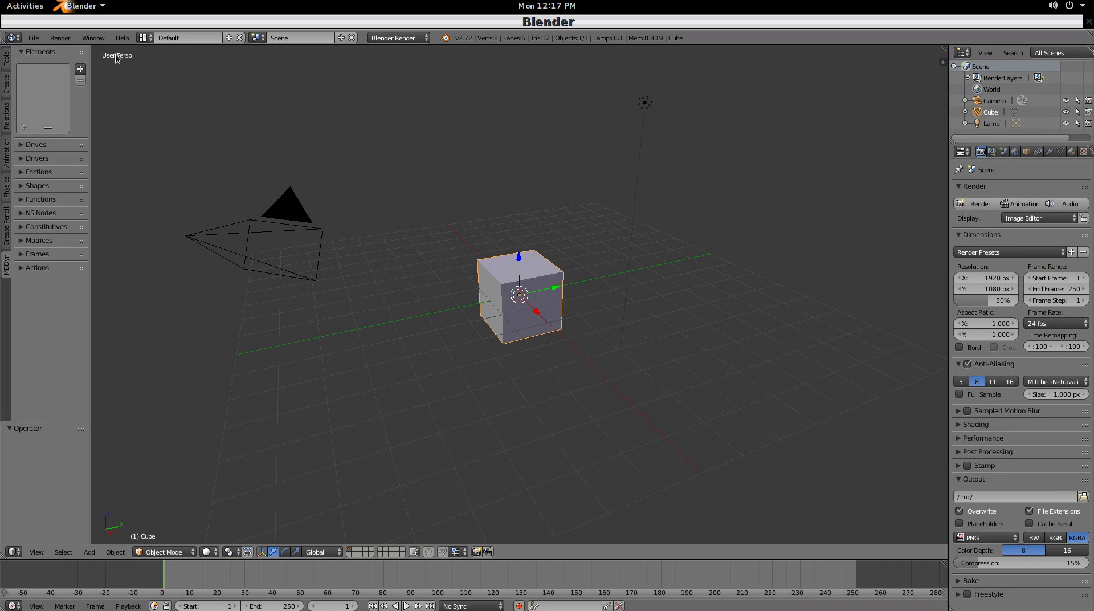
click(81, 69)
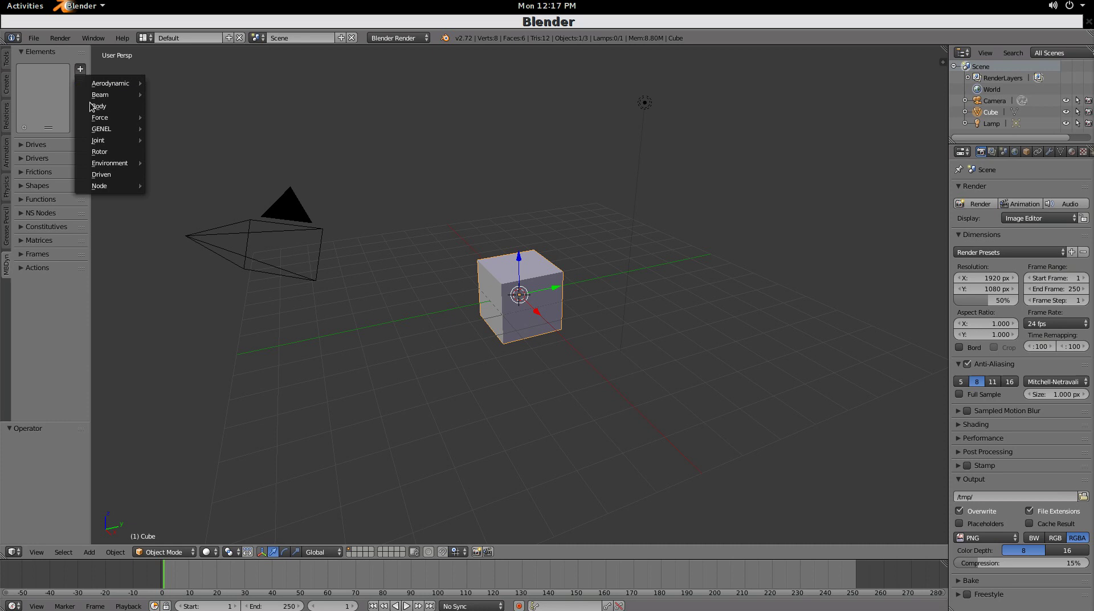
click(101, 106)
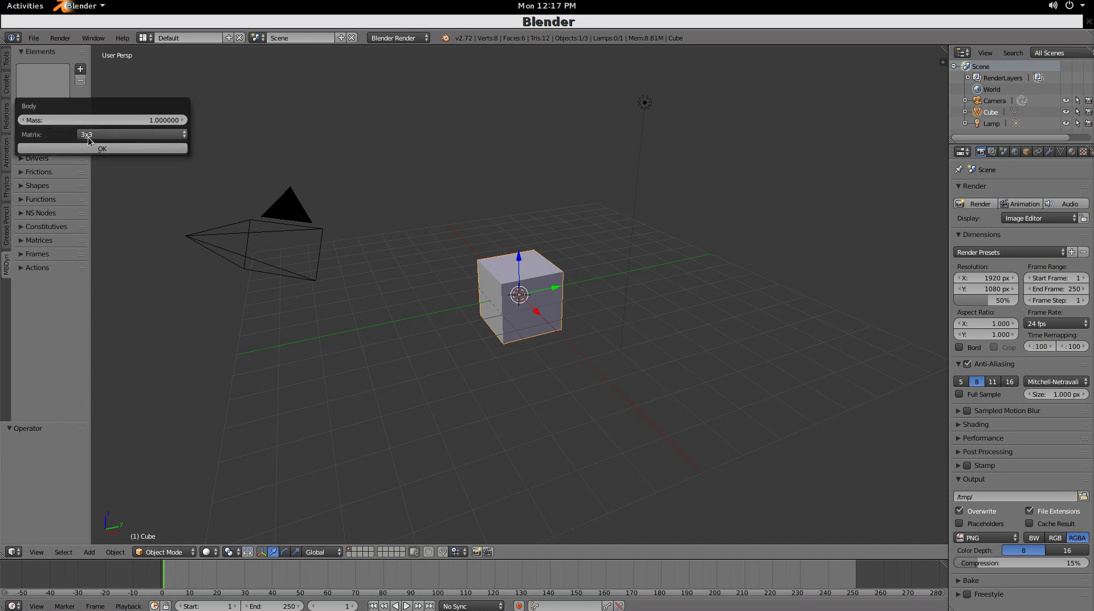
click(115, 147)
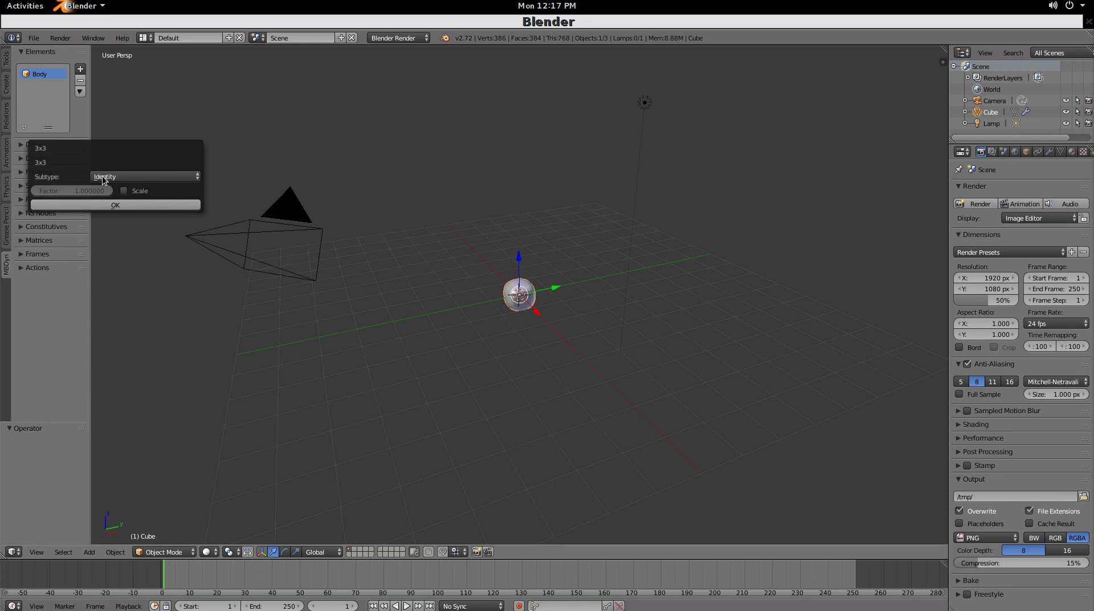
click(115, 205)
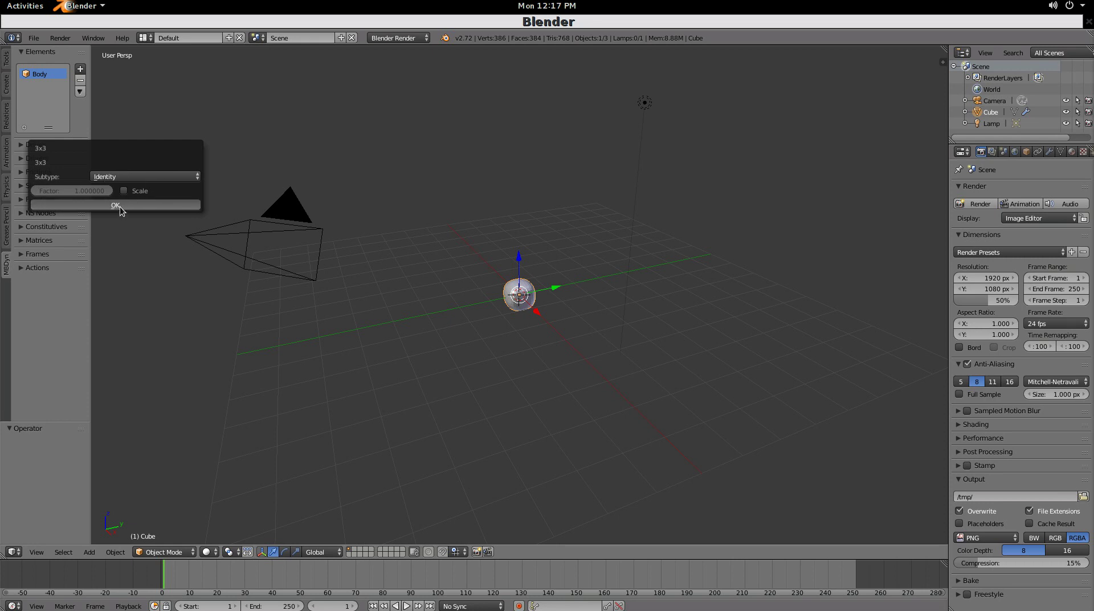
Add a Gravity environment element with a unit drive and a 3x1 vector of subtype General
click(22, 53)
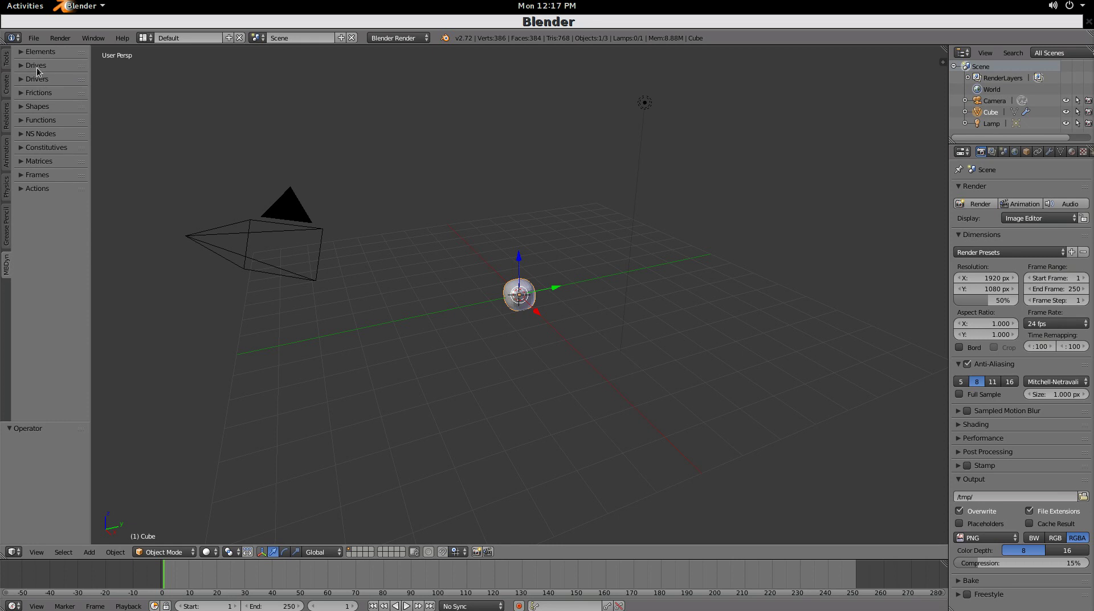
click(19, 54)
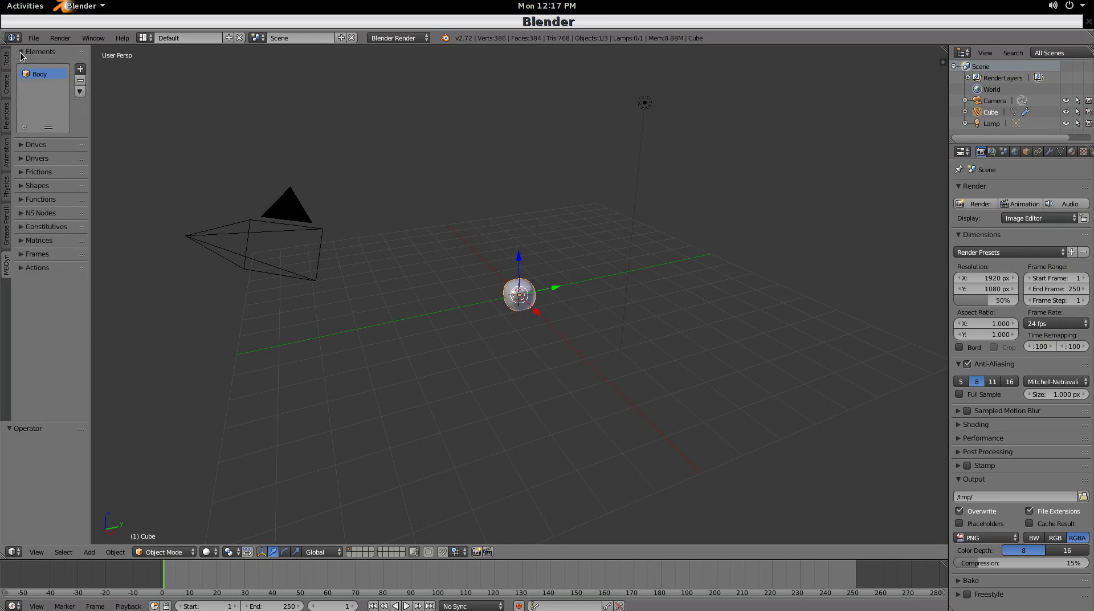
click(81, 71)
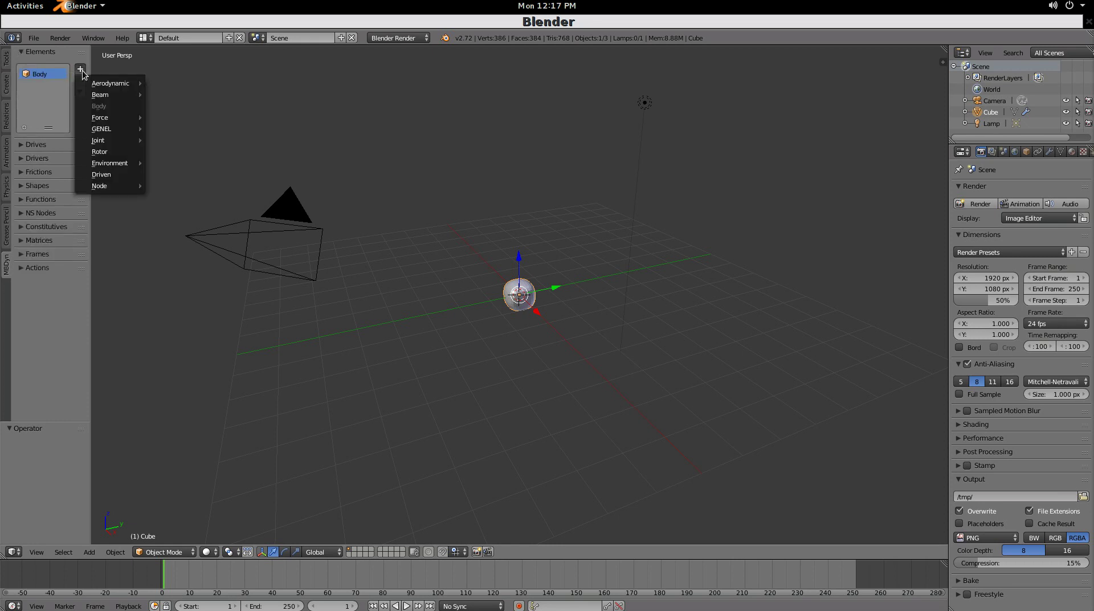
mouse_move(112, 163)
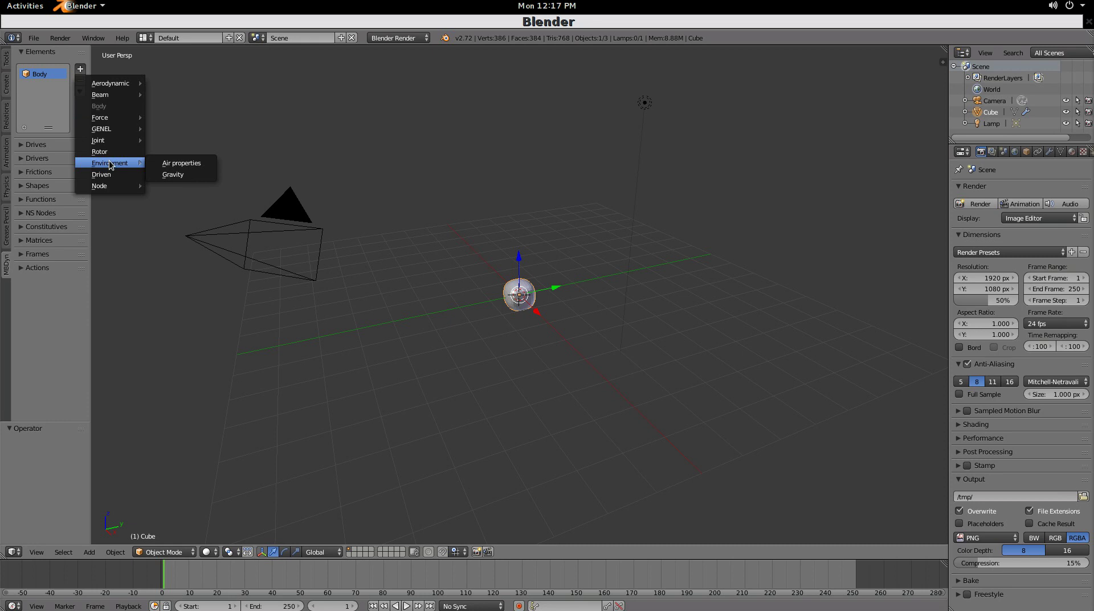
click(196, 174)
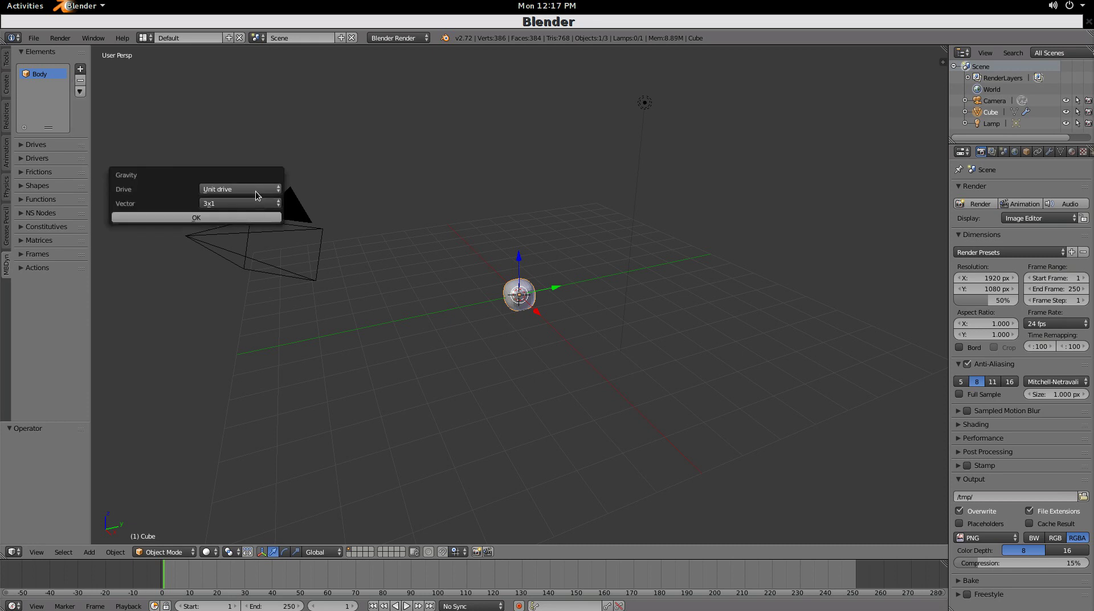
click(214, 217)
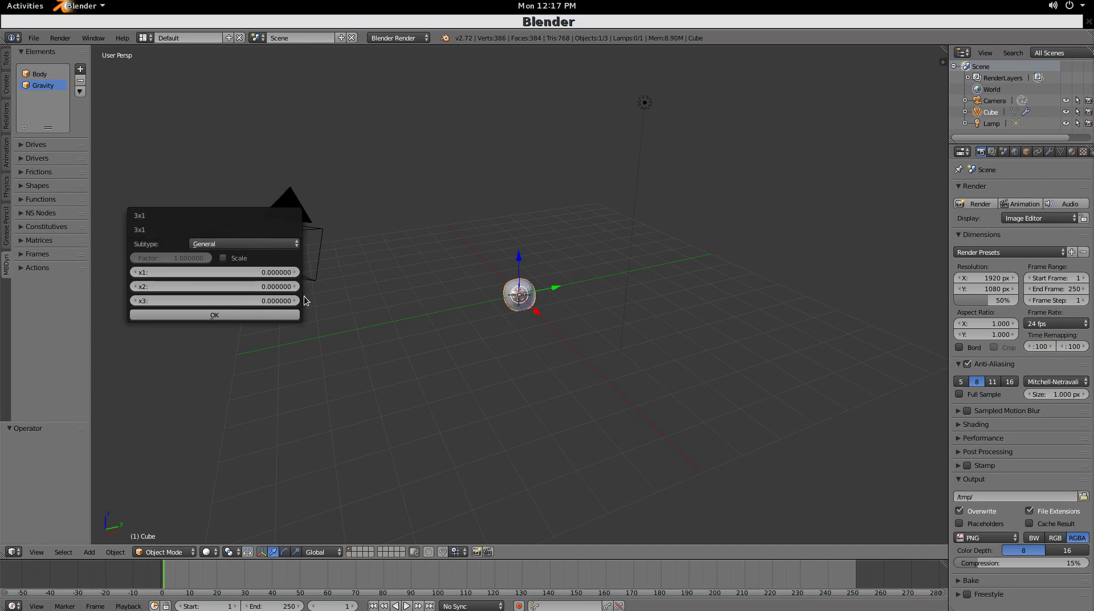
click(135, 301)
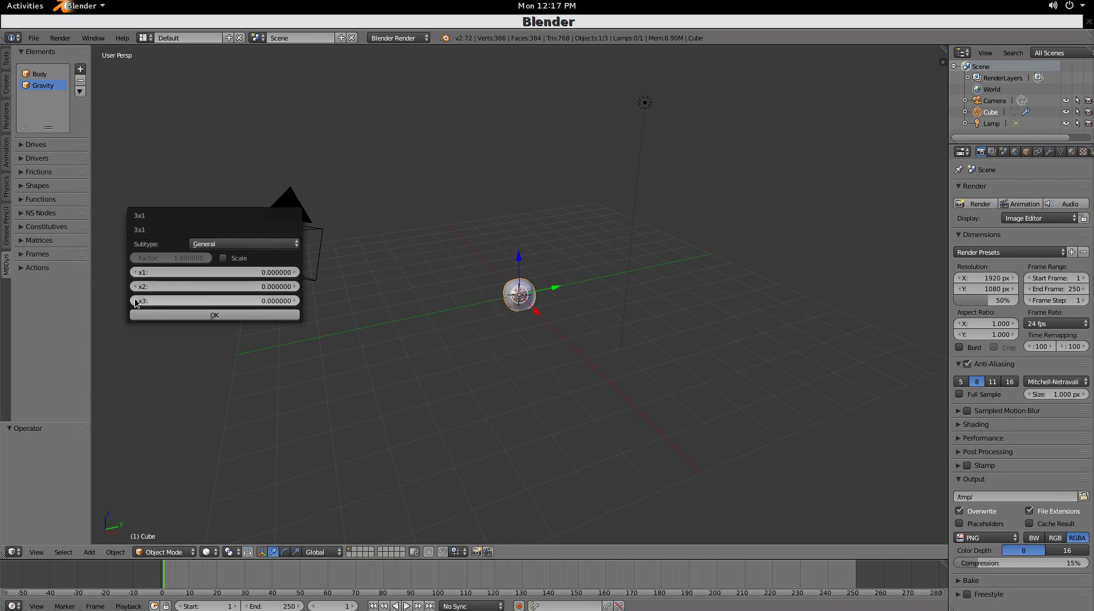
click(216, 315)
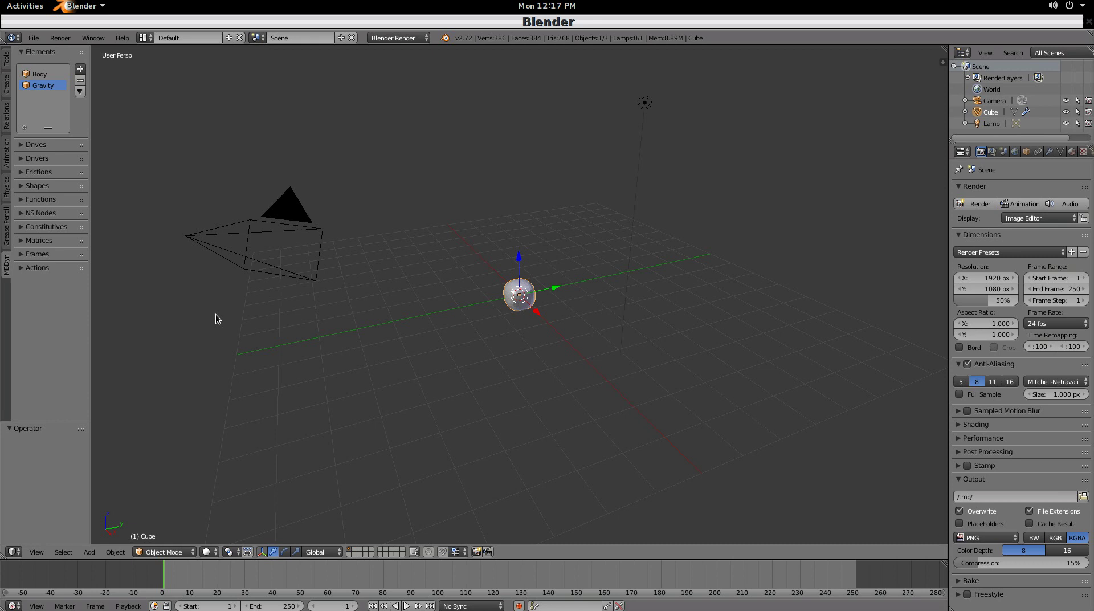
Save the Blender file as untitled.blend in the tmp folder
click(23, 52)
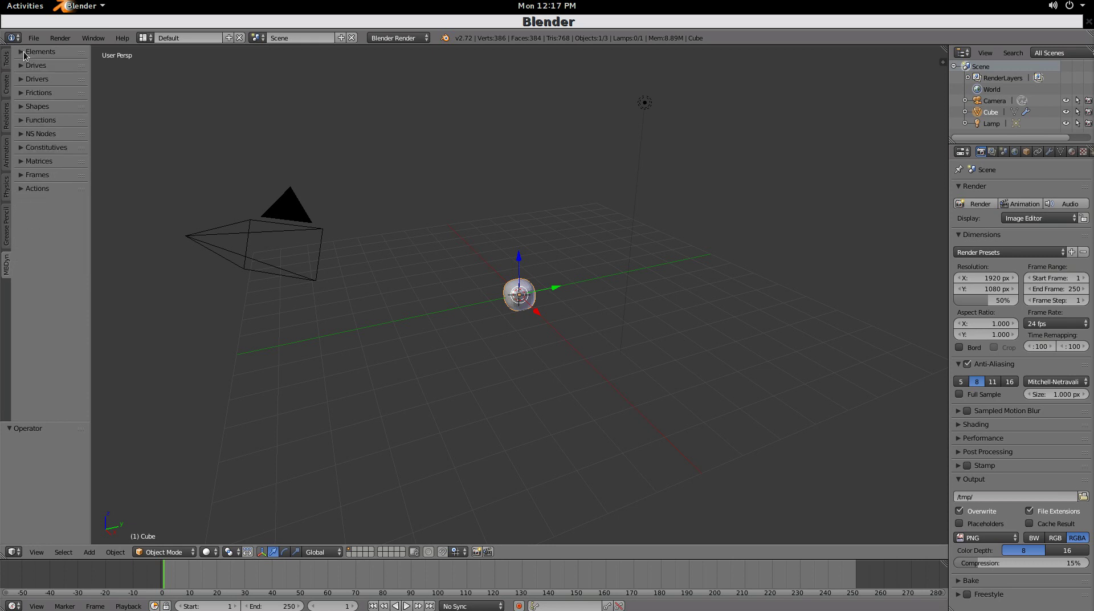
click(34, 38)
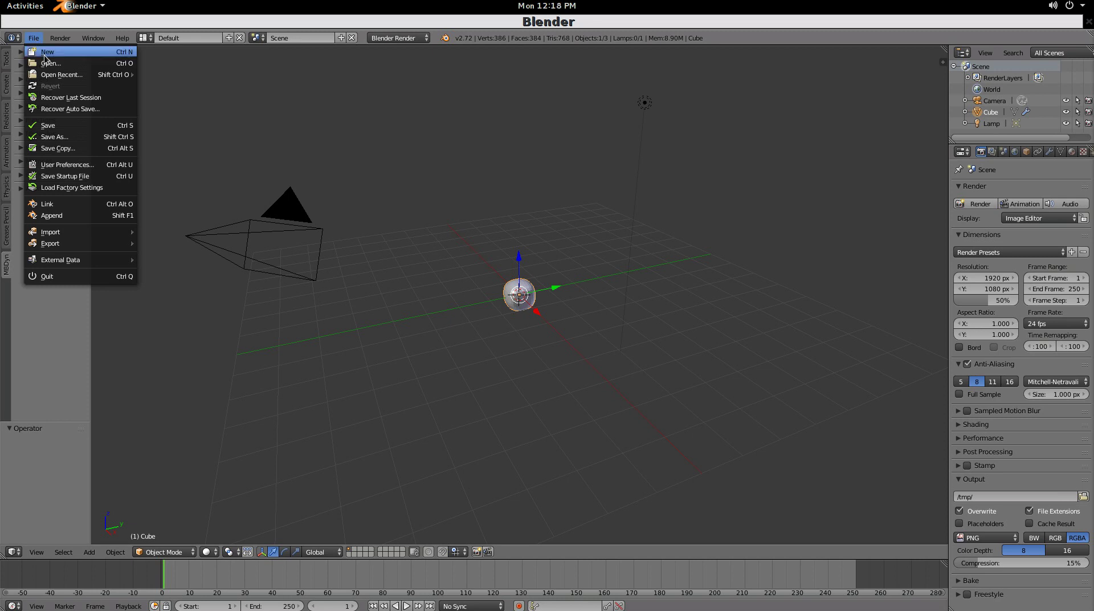
mouse_move(65, 78)
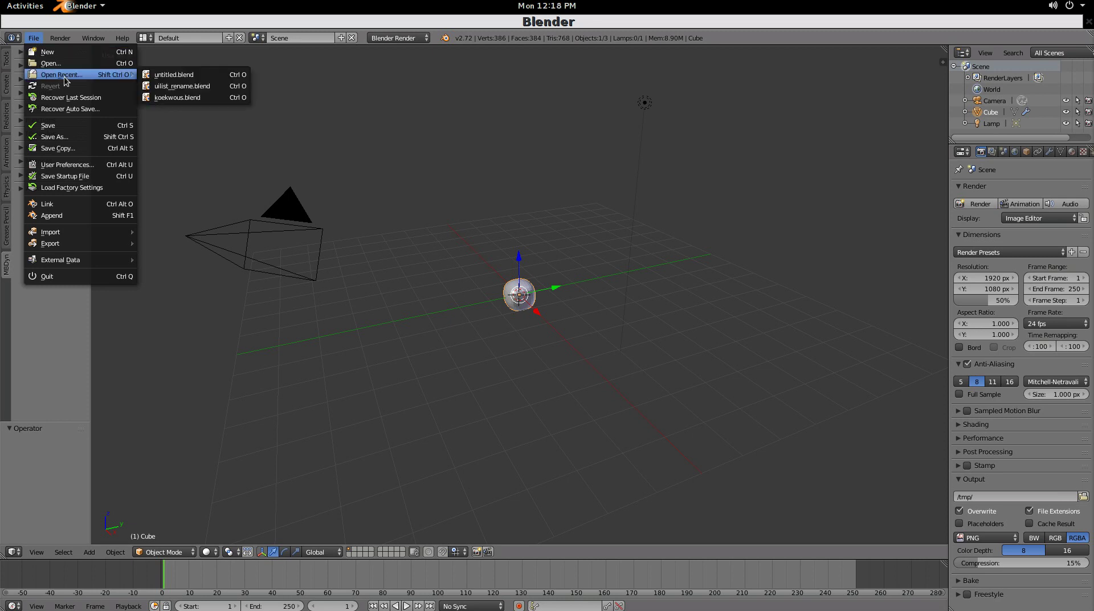
click(71, 123)
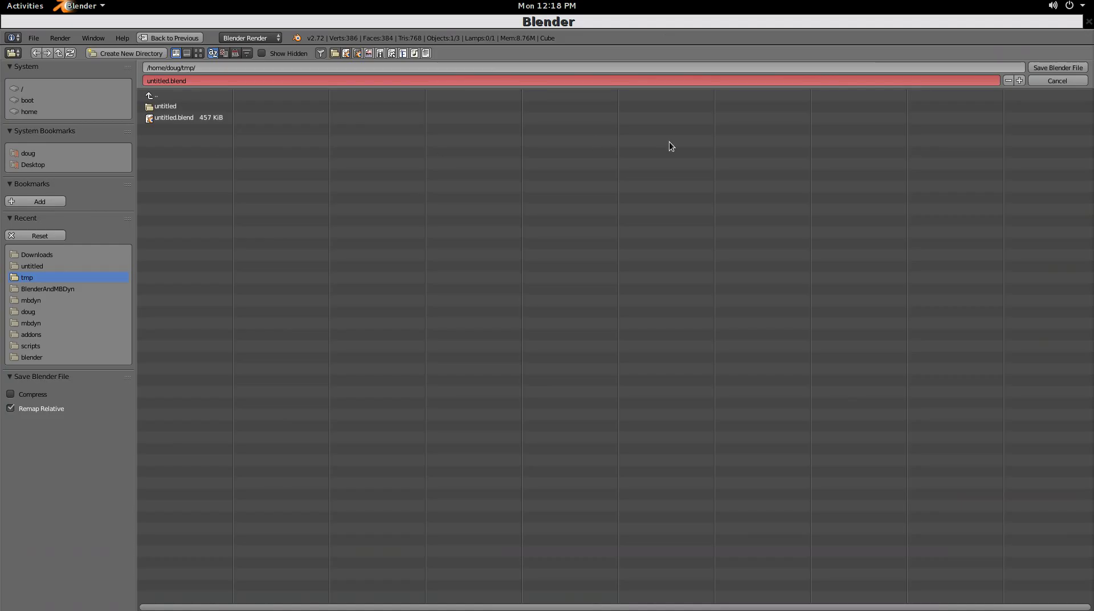
click(1065, 67)
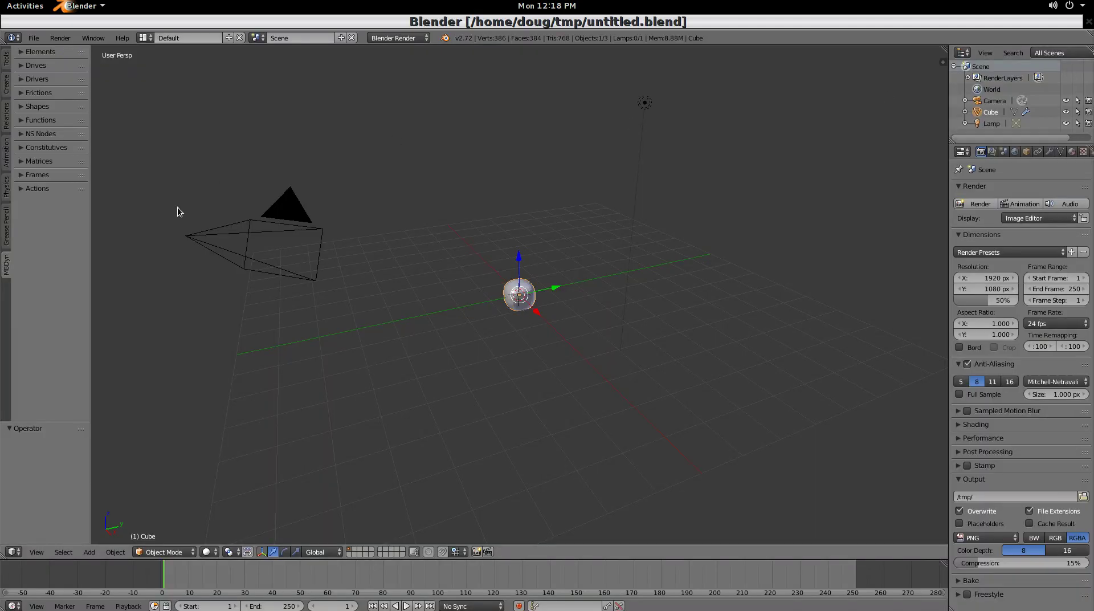
Write the MBDyn input file Scene.mbd with default parameters and load the results from Scene.log
click(23, 189)
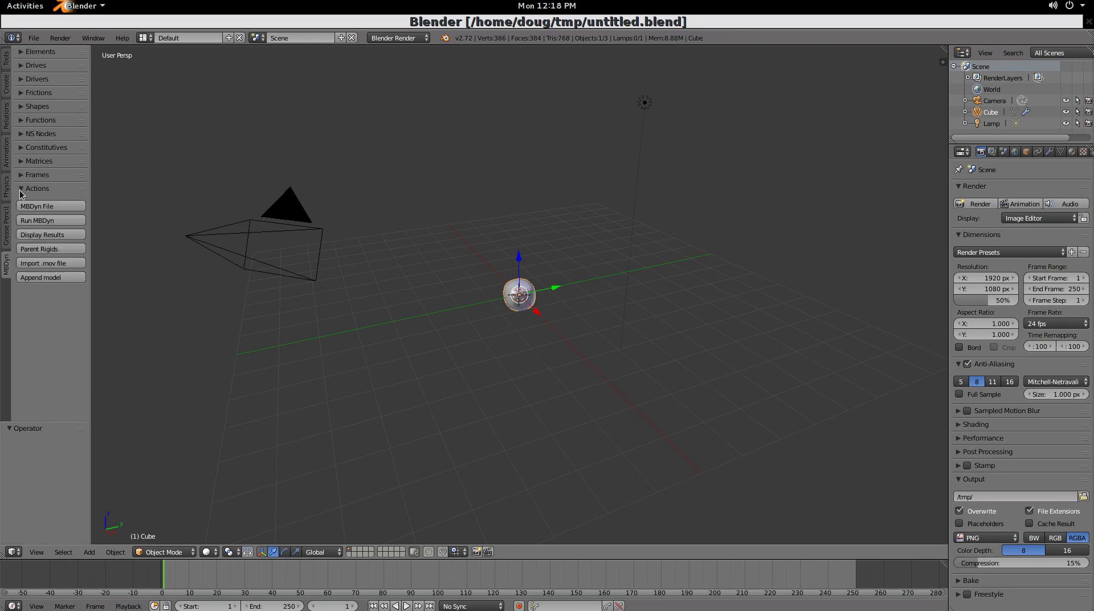
click(56, 206)
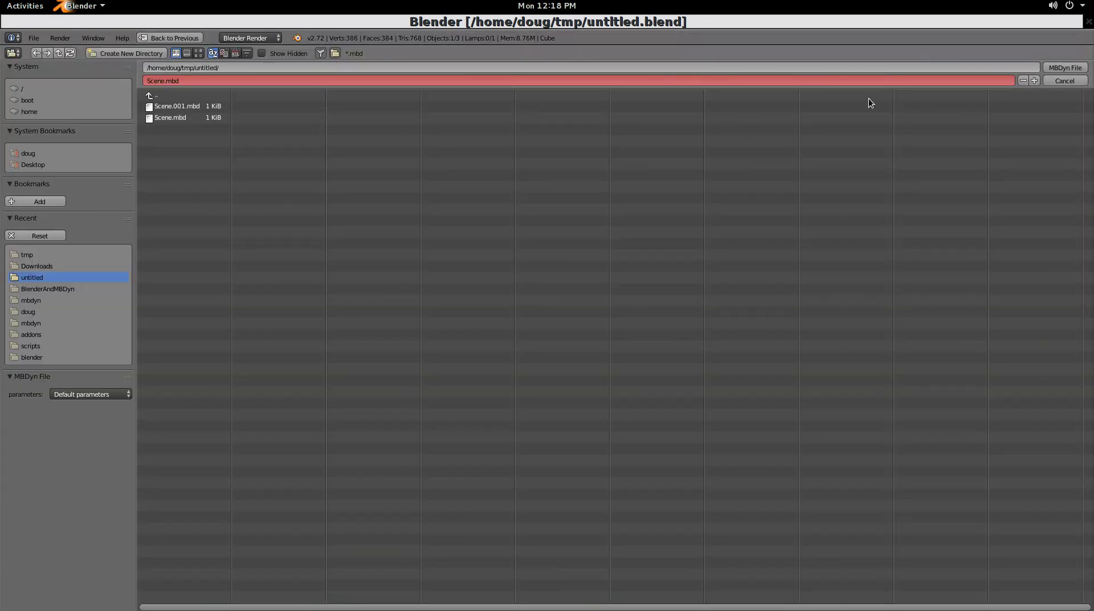
click(1064, 68)
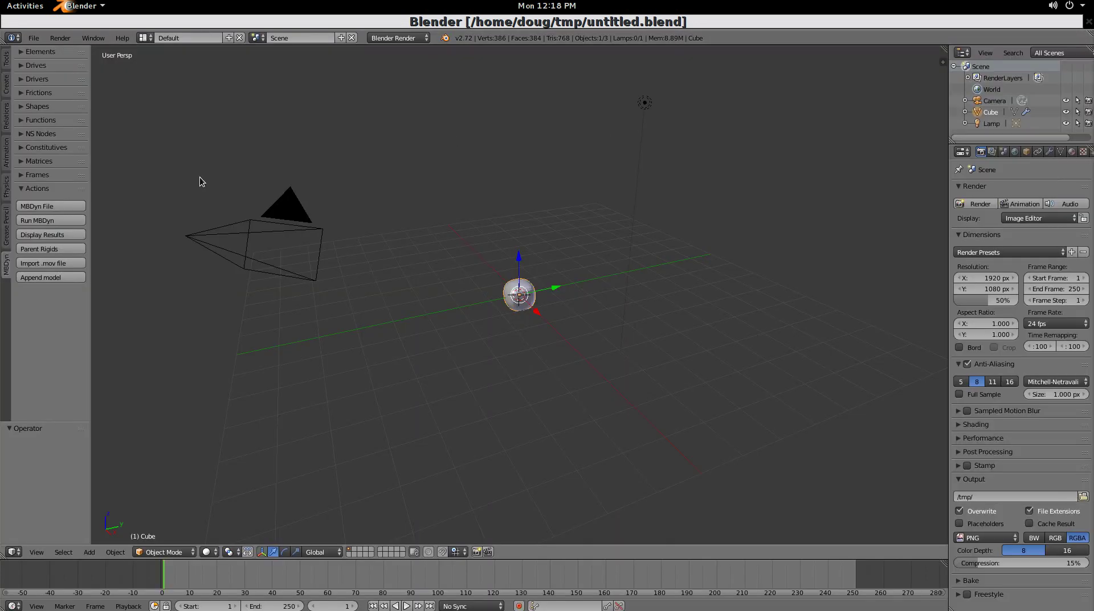
click(52, 233)
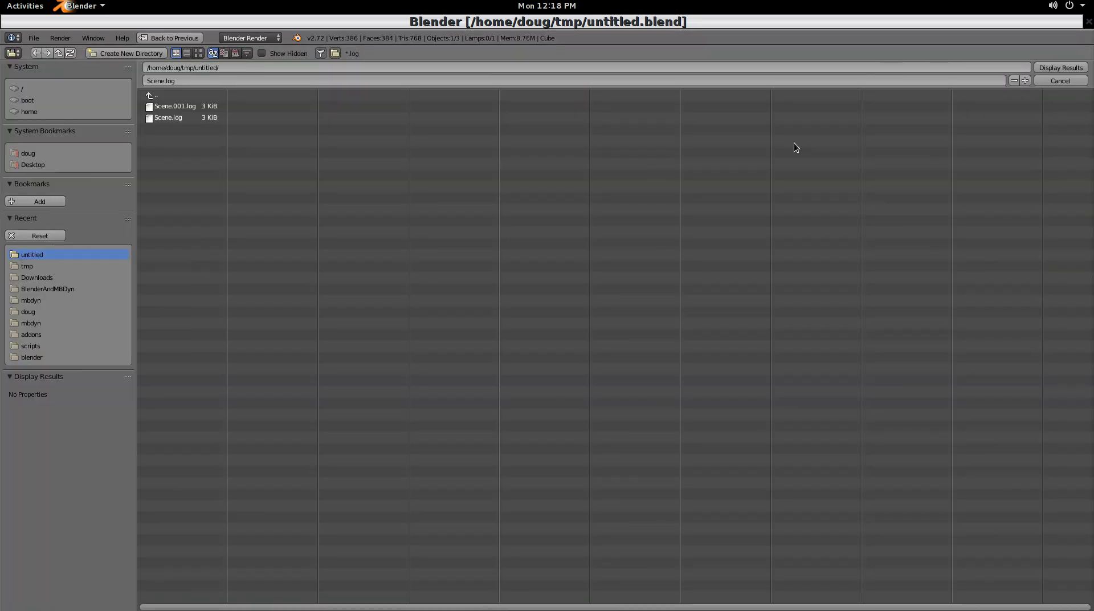
click(1063, 68)
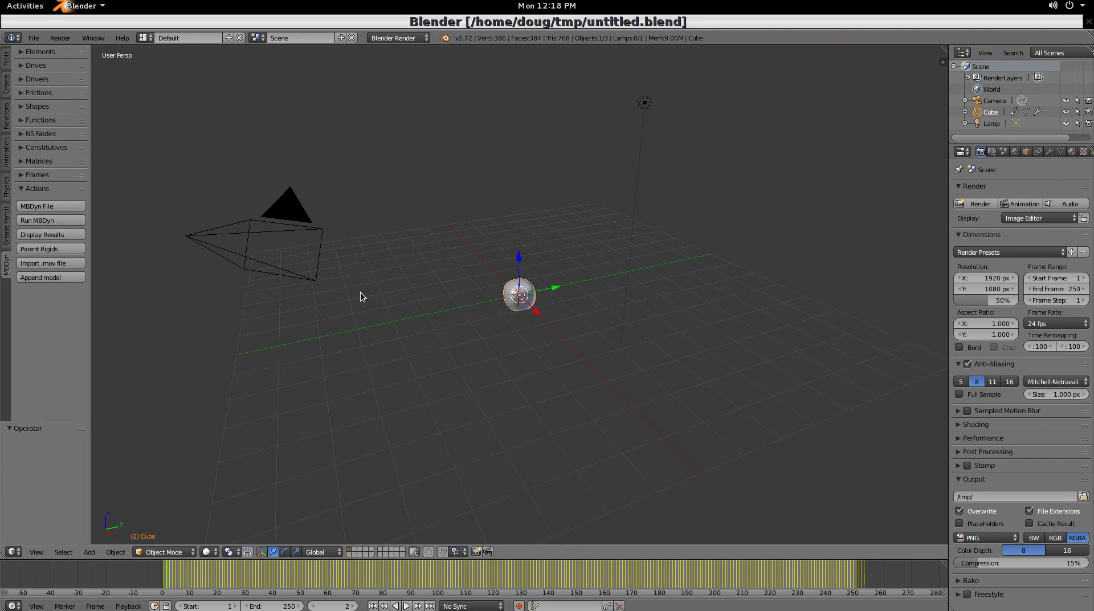
Play back the simulated motion of the body, and stop the playback
key(ctrl+a)
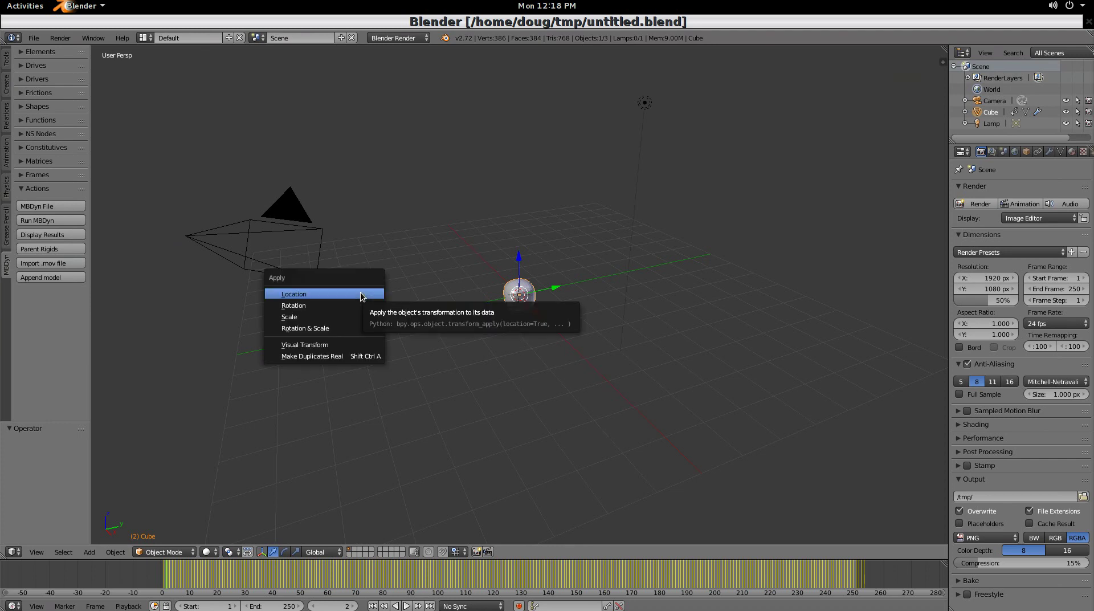
key(Escape)
key(alt+a)
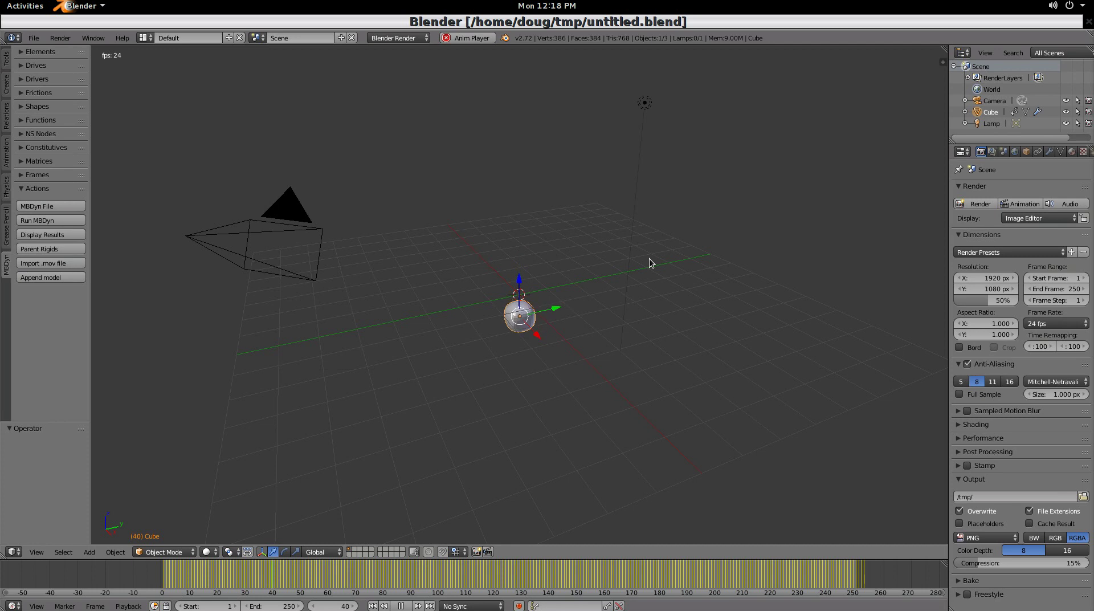
key(Escape)
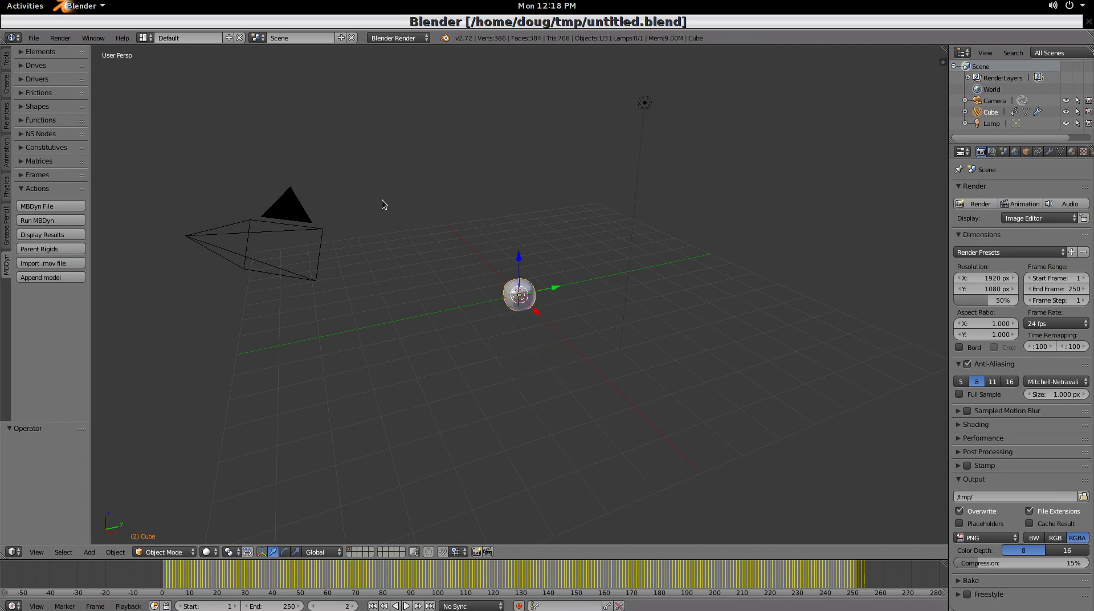
Create a new empty scene of type New
click(341, 38)
click(325, 60)
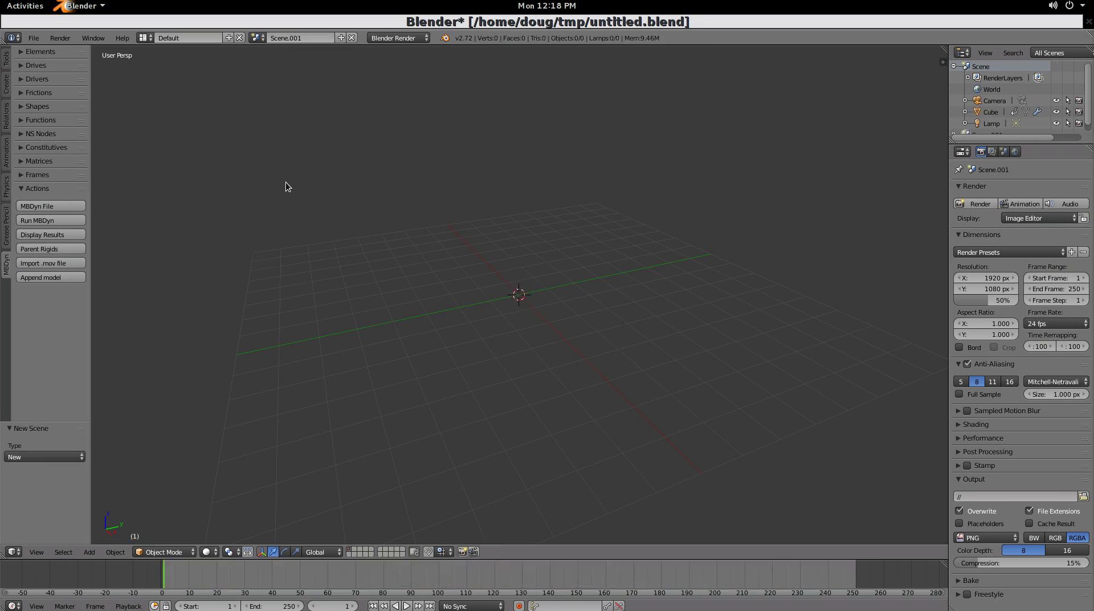
Add a cube mesh at the origin and place a duplicate offset about 0.62 in X, 3.94 in Y and 2.05 in Z
key(shift+a)
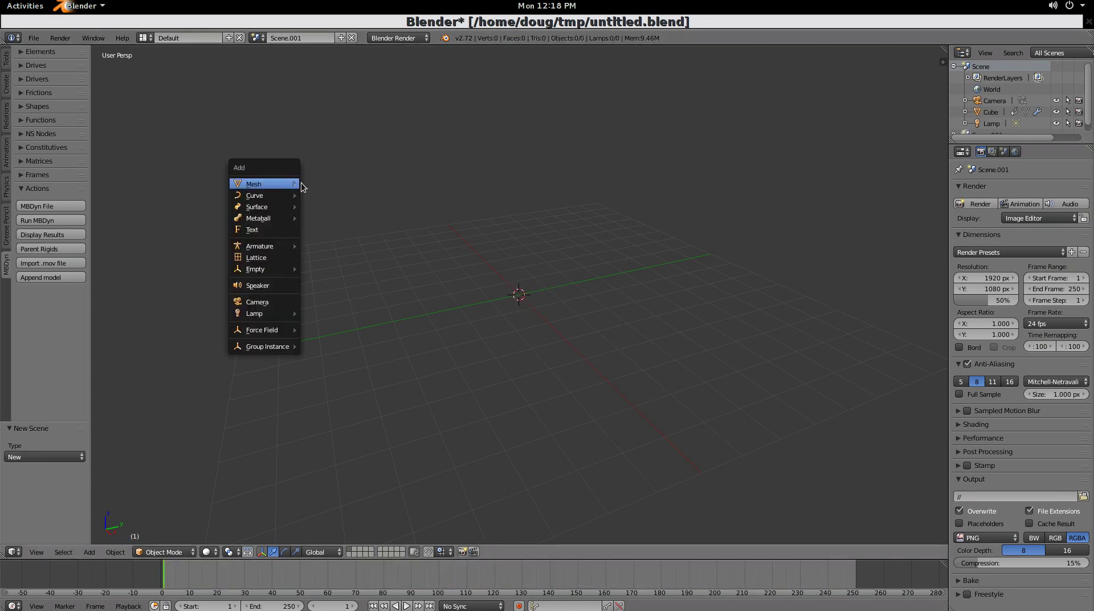
mouse_move(297, 183)
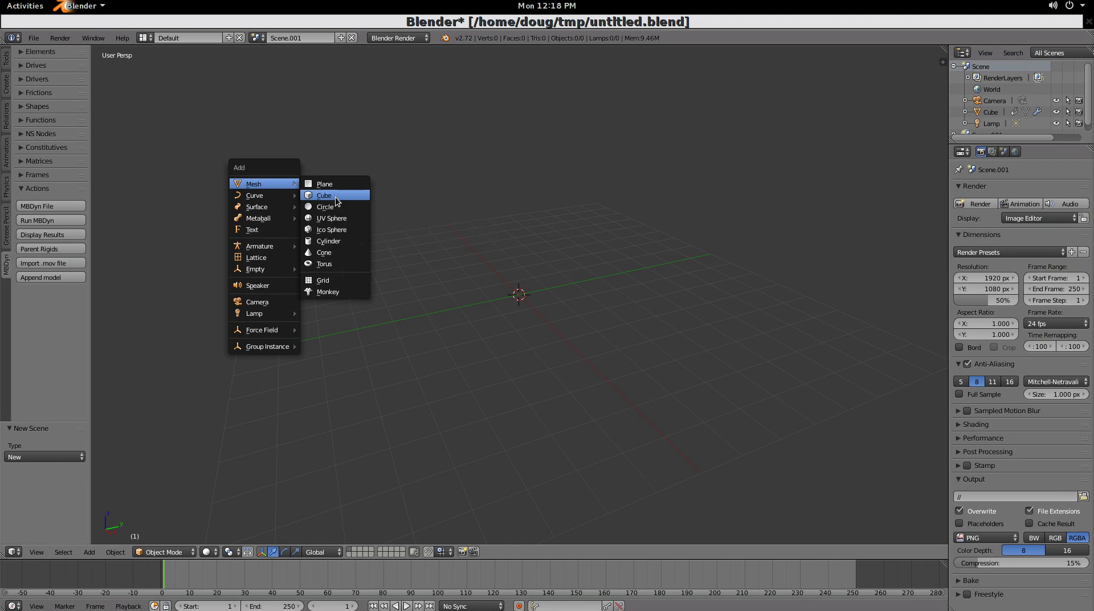
click(334, 196)
key(shift+d)
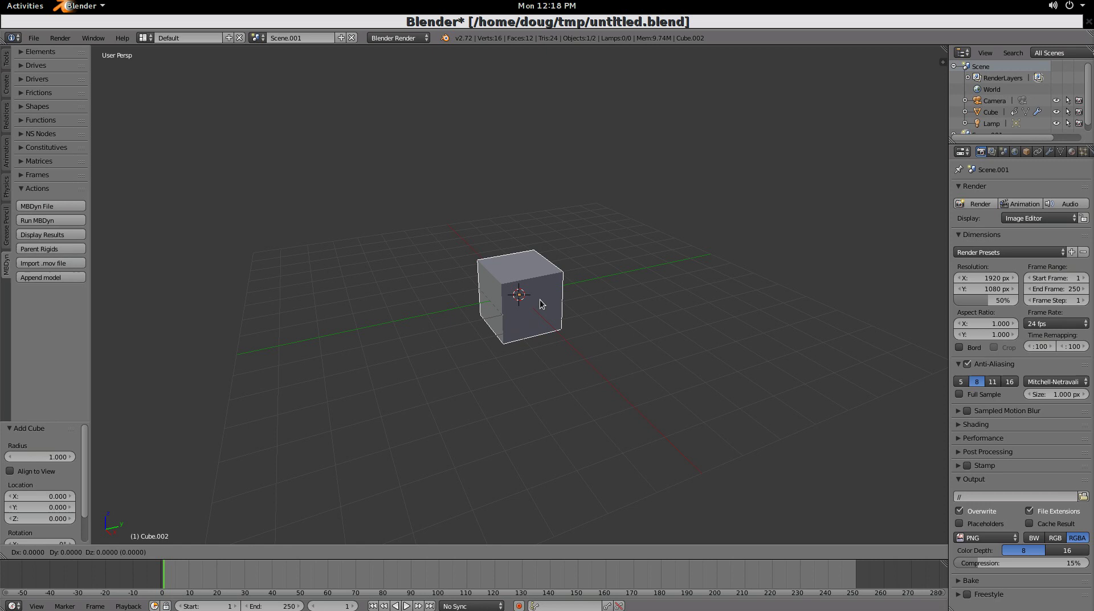
click(659, 226)
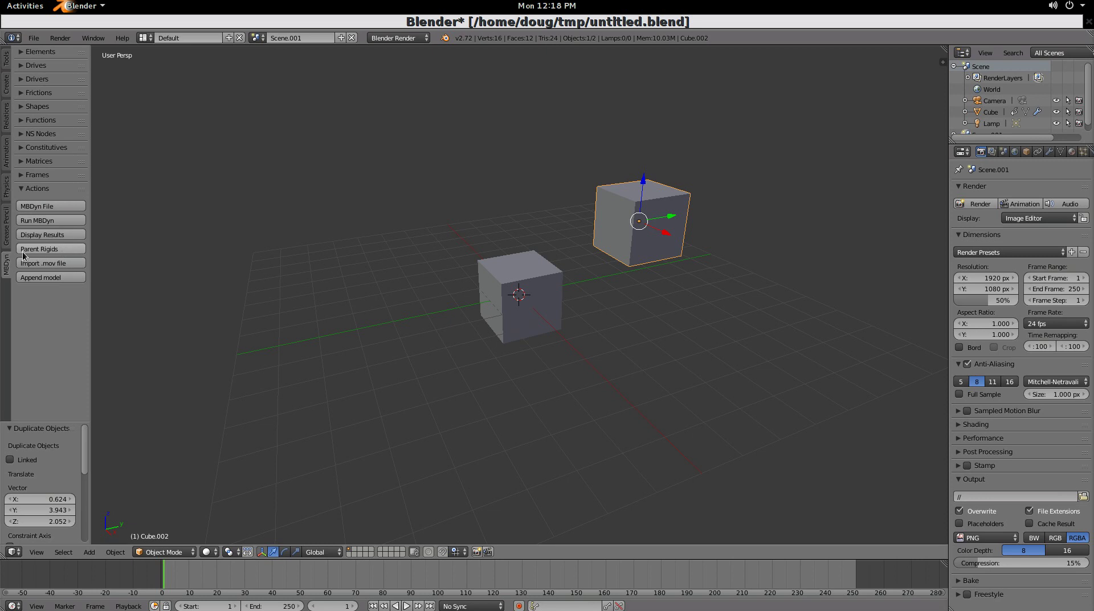
Add a 3x1 matrix of subtype General with x1 and x2 at 0
click(25, 162)
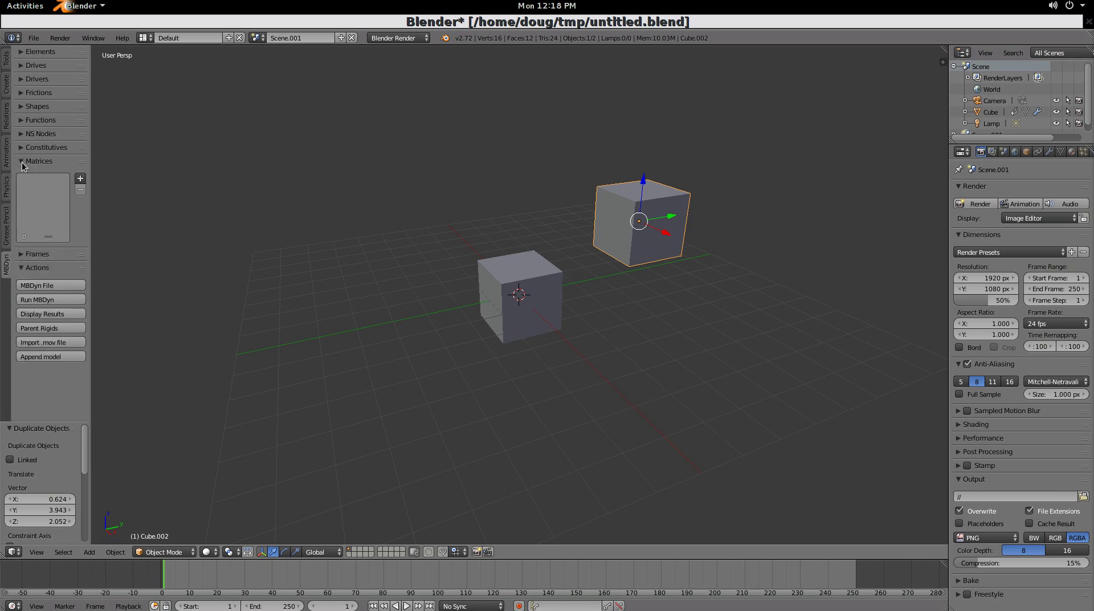
click(80, 180)
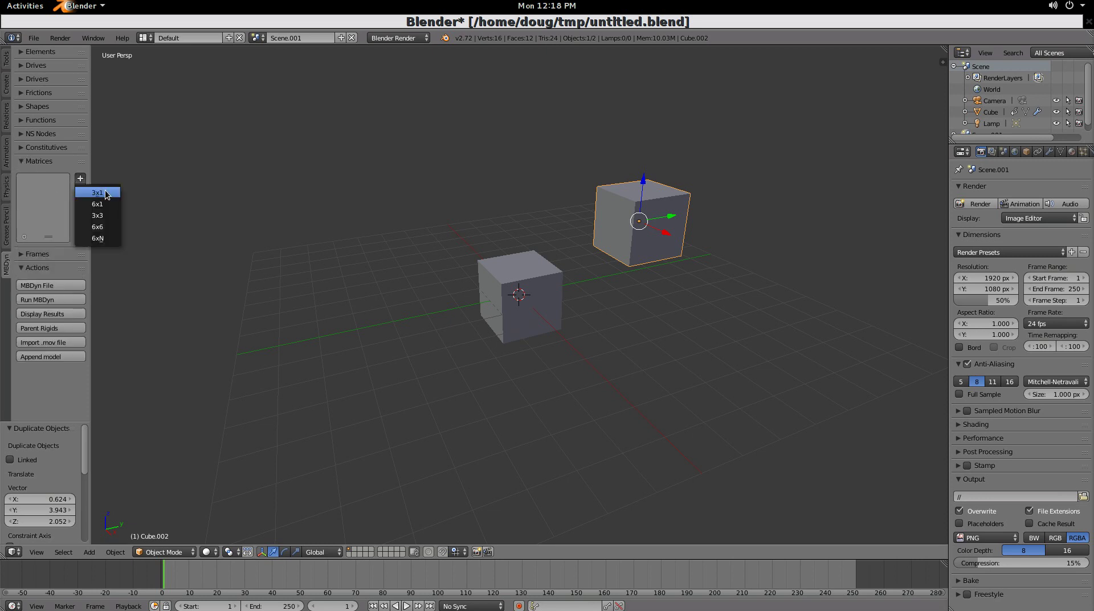
click(105, 189)
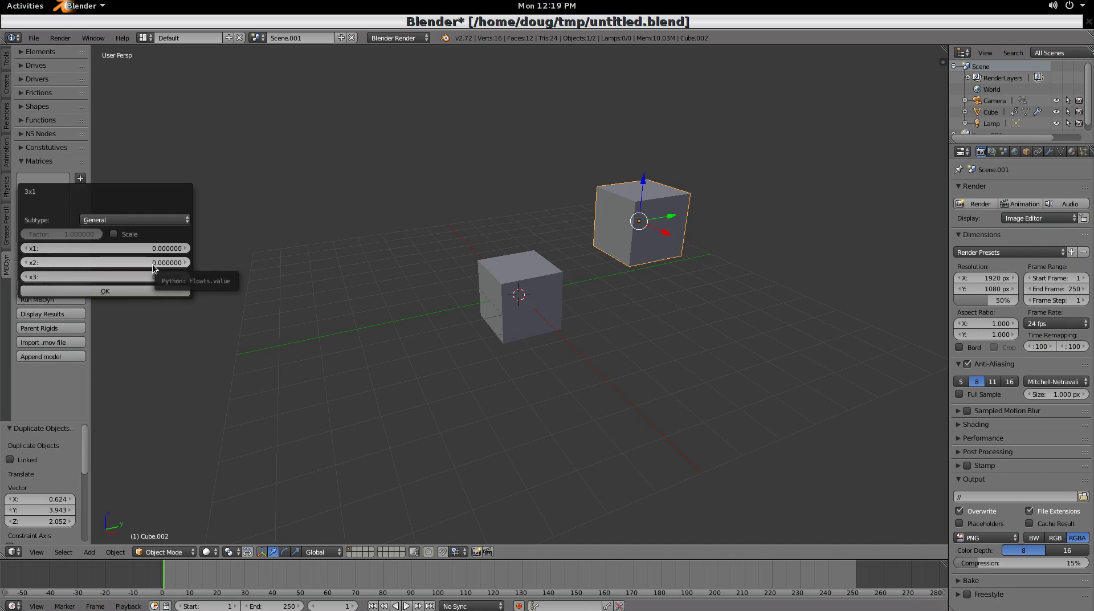
click(98, 292)
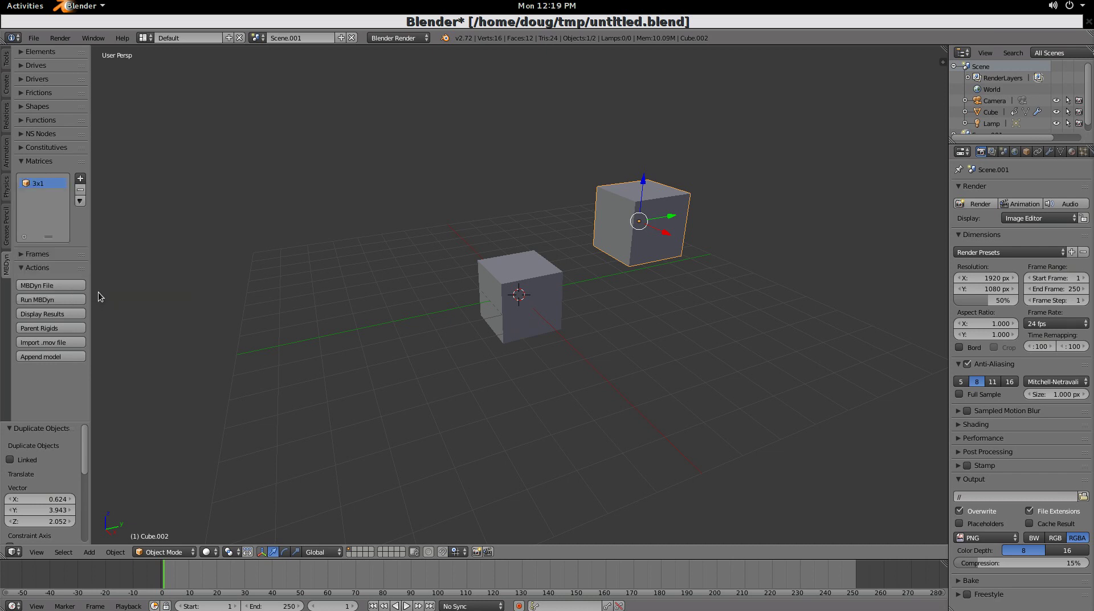
Add a second 3x1 matrix of subtype General with x1 0, x2 0 and x3 1
click(81, 179)
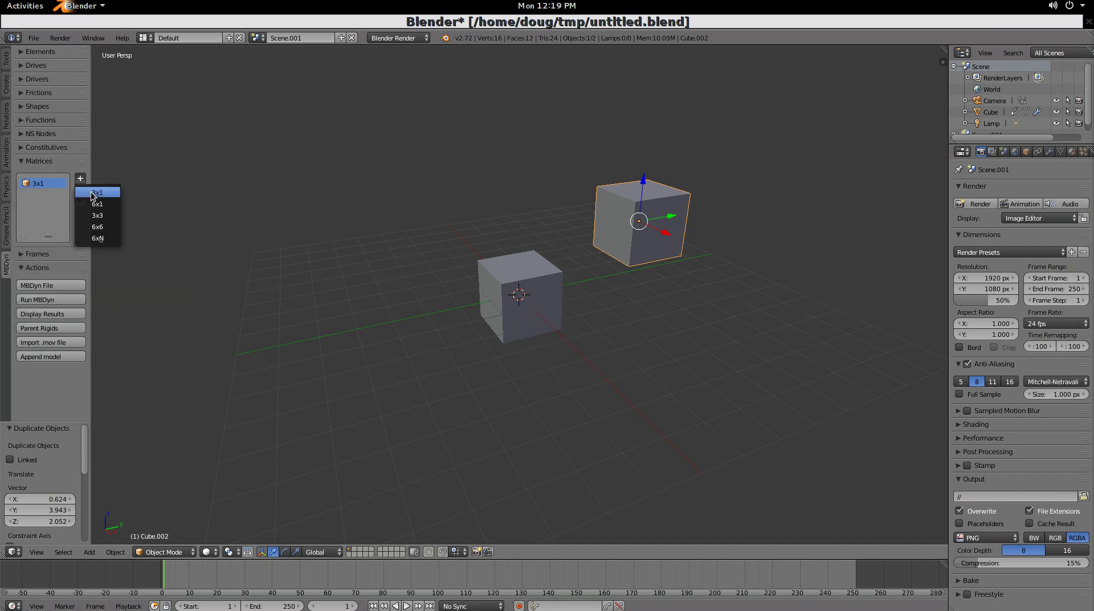
click(96, 192)
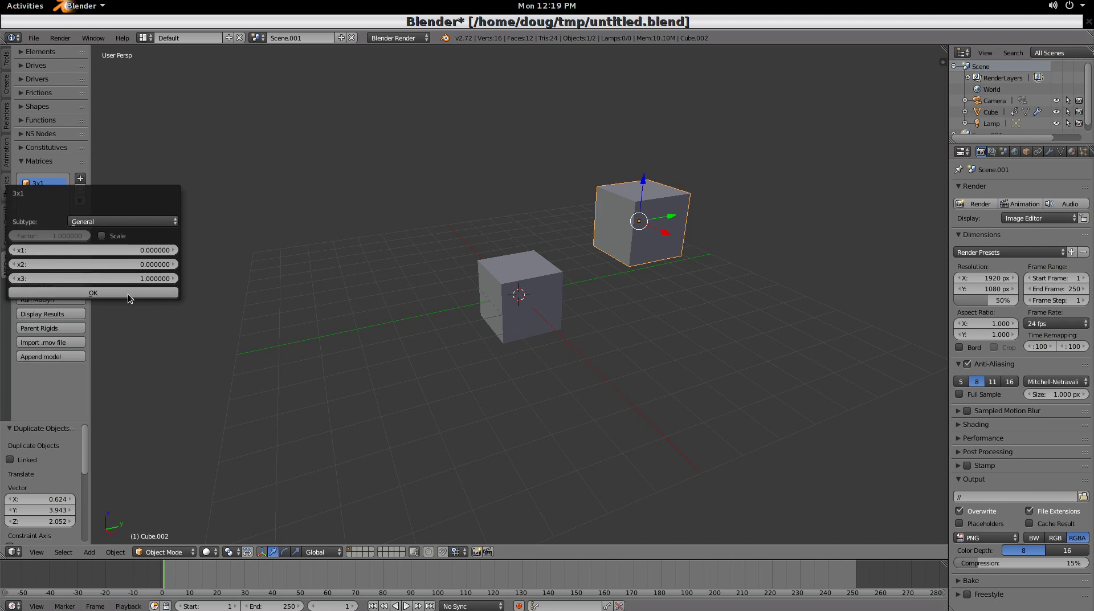
click(128, 293)
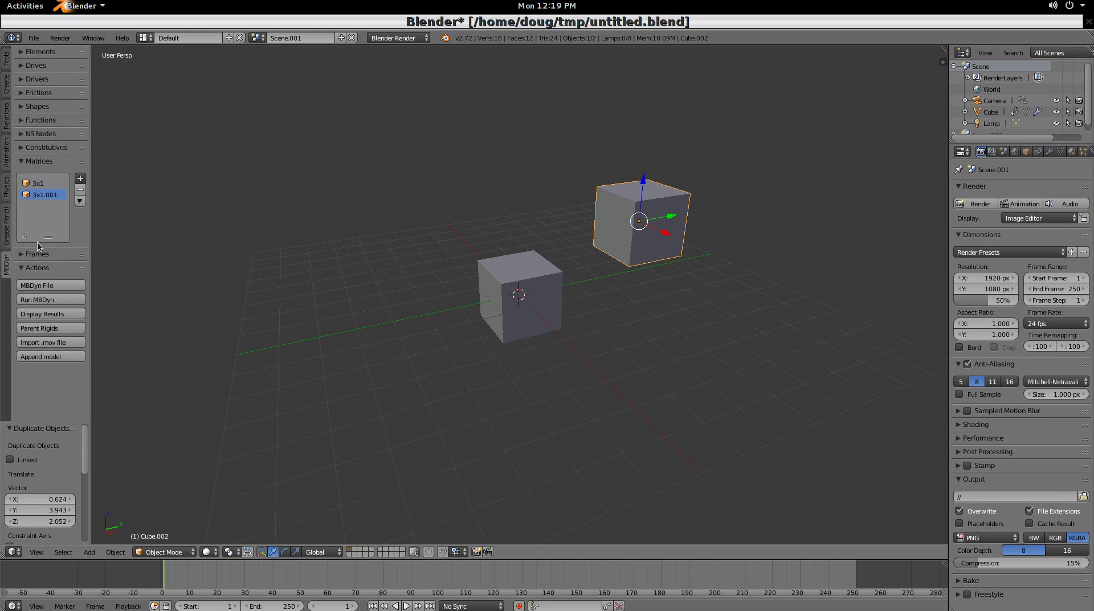
click(29, 161)
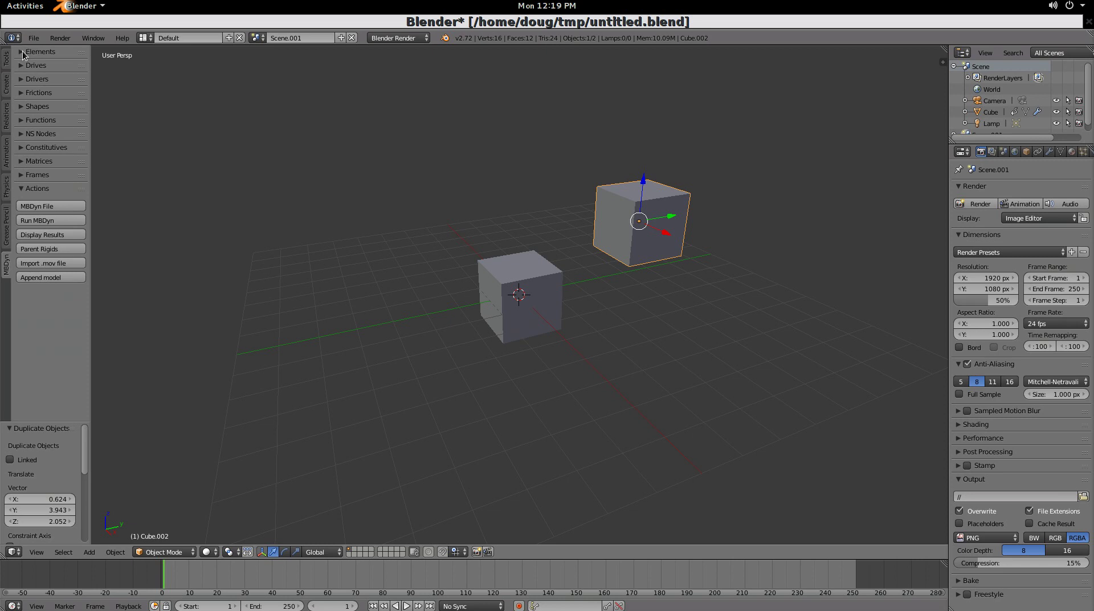
Add a Body element to the duplicated cube with mass 1 and a 3x3 matrix of subtype Identity
click(27, 52)
click(82, 72)
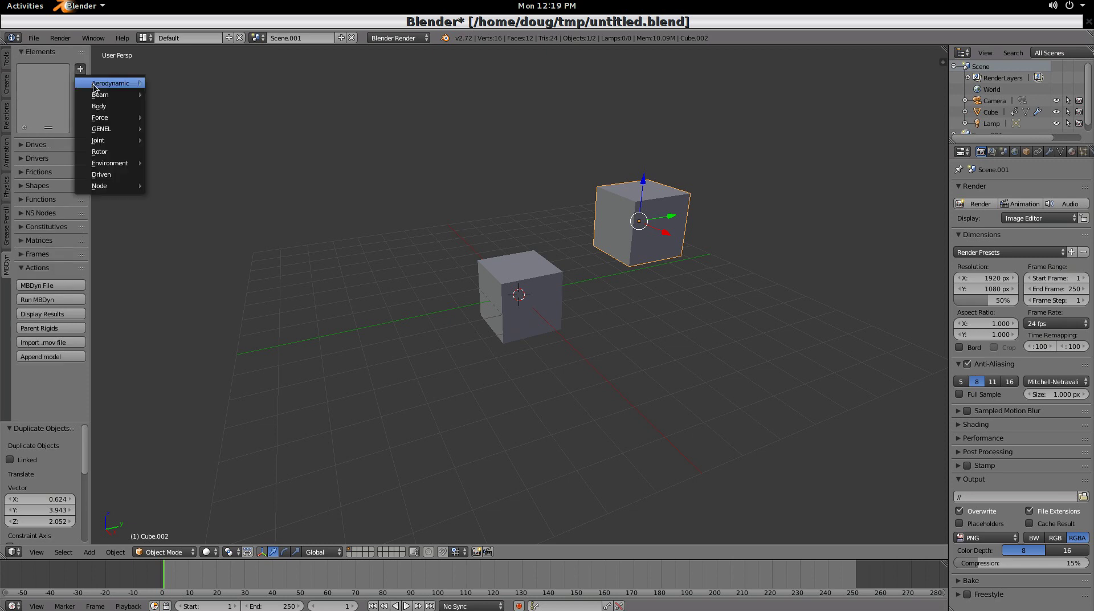
click(112, 107)
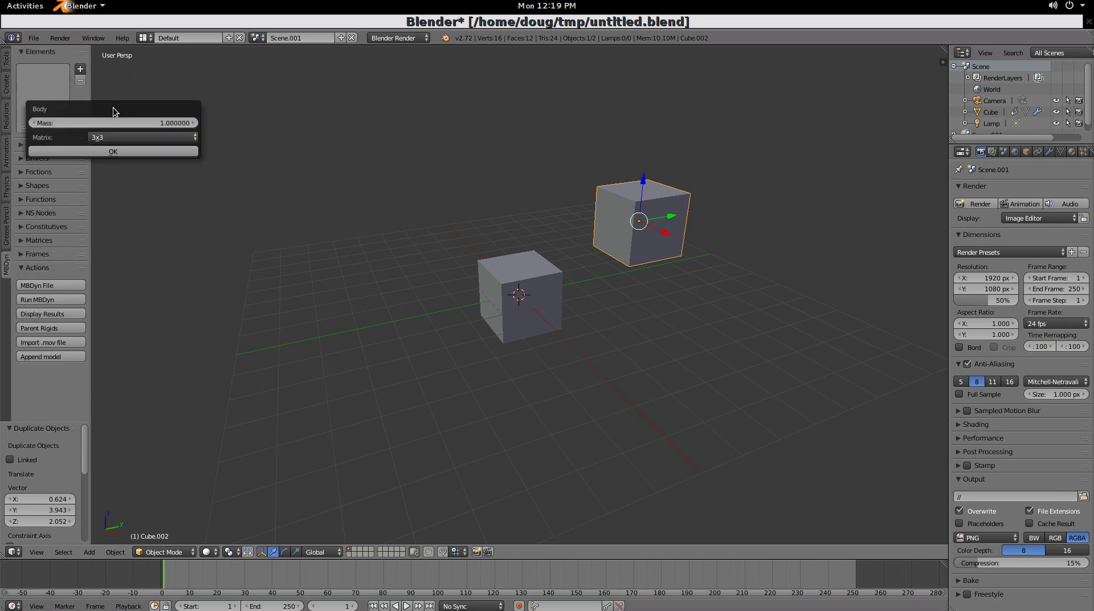
click(141, 150)
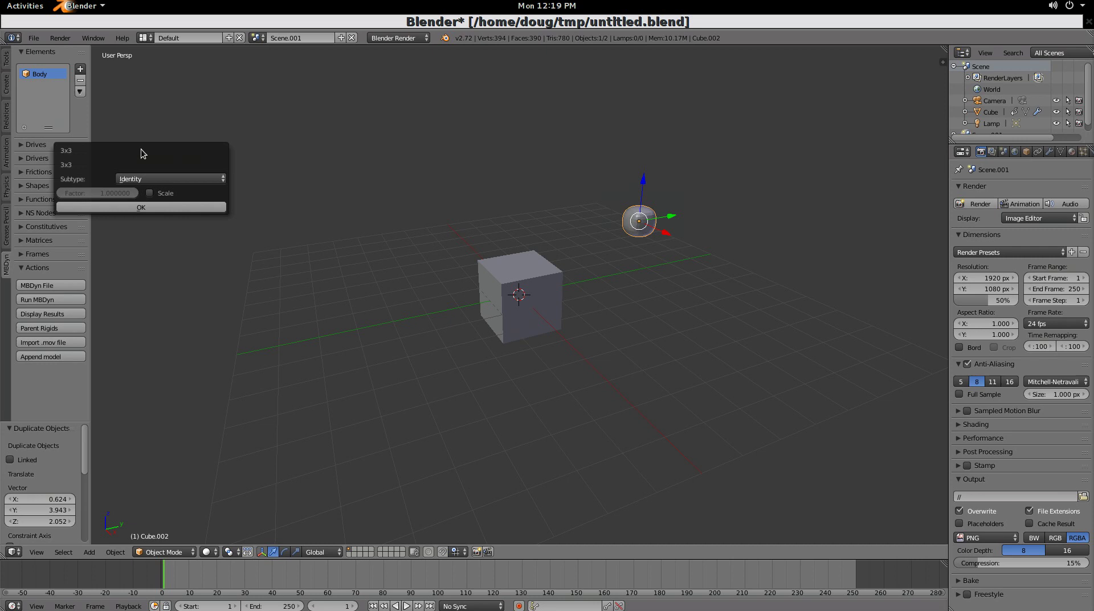
click(141, 207)
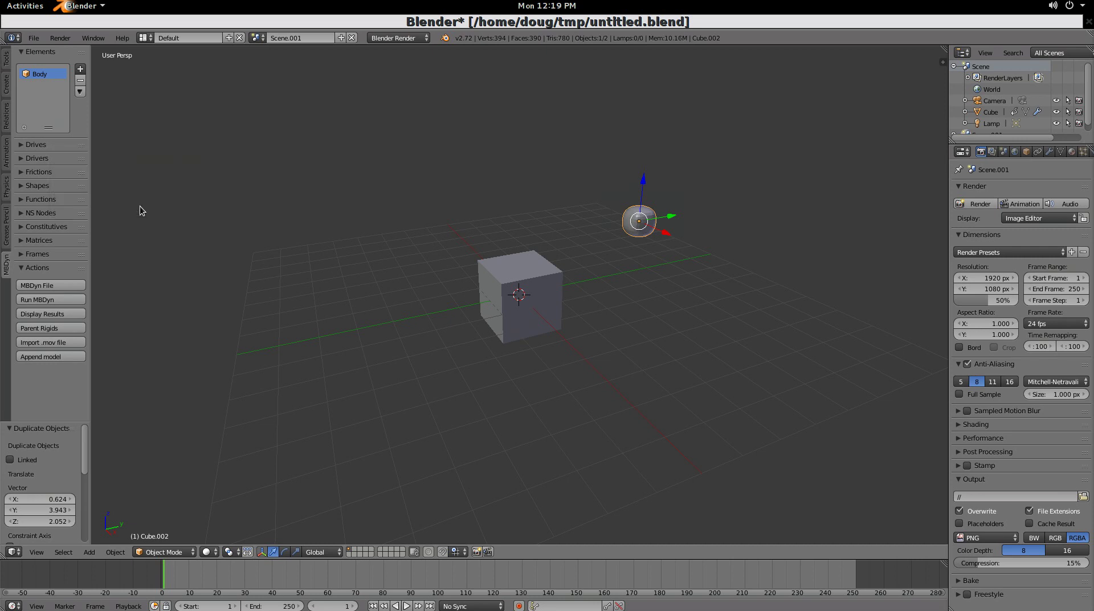
click(24, 52)
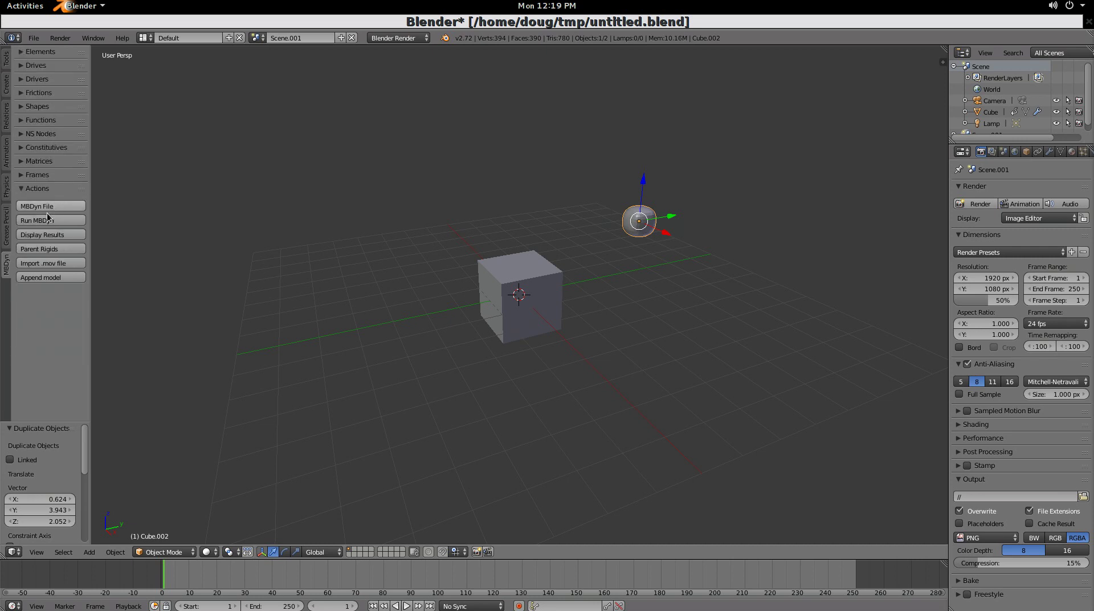
Make the cube at the origin a reference frame for the body, with linear velocity vector 3x1 and angular velocity vector 3x1.001
click(24, 176)
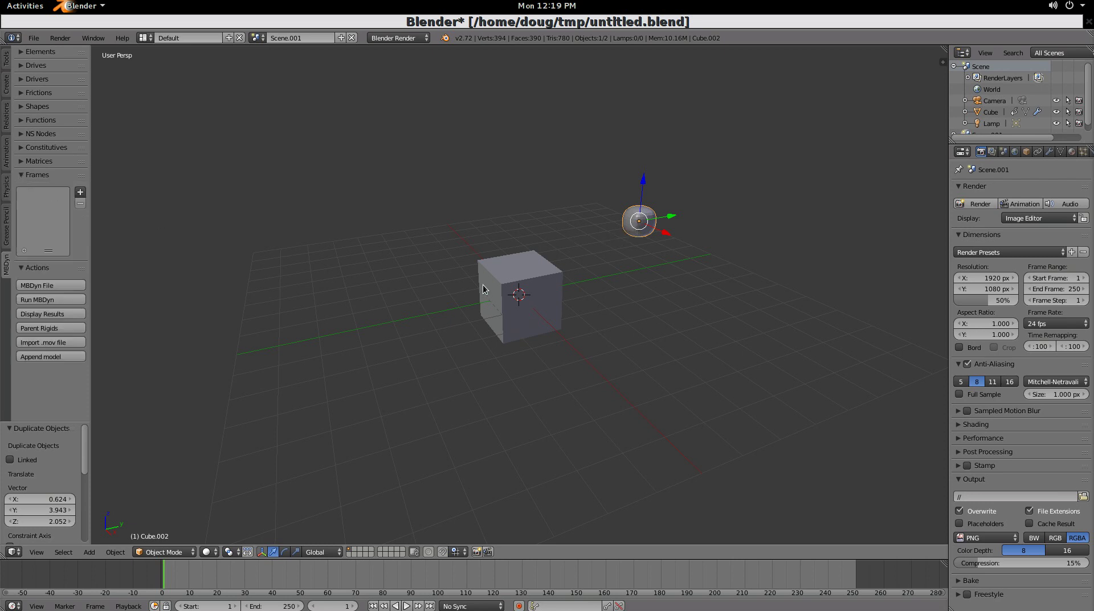
shift+right_click(509, 280)
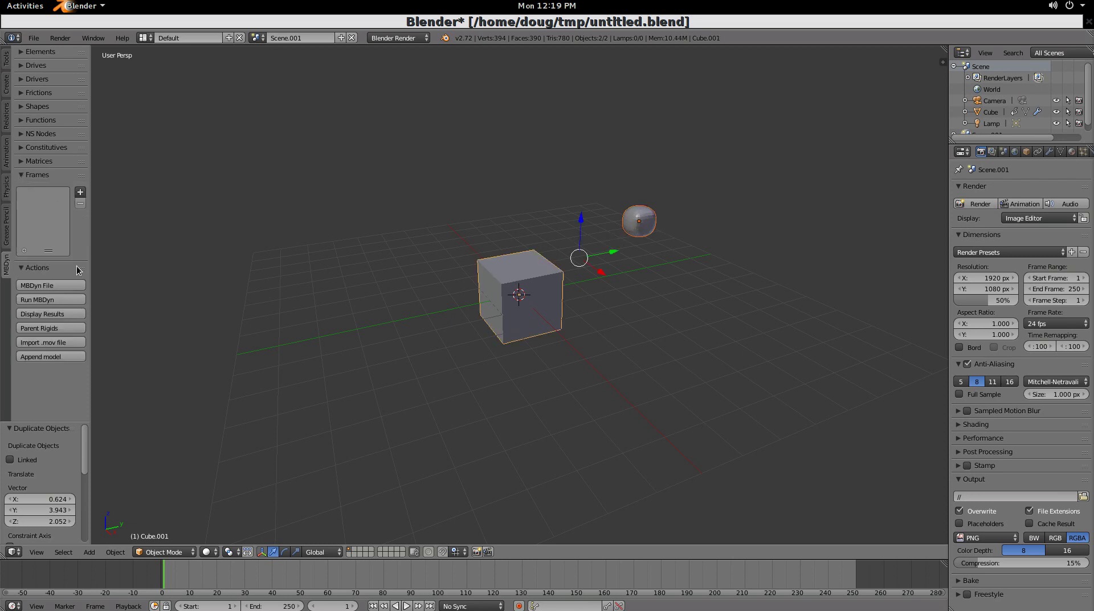
click(80, 193)
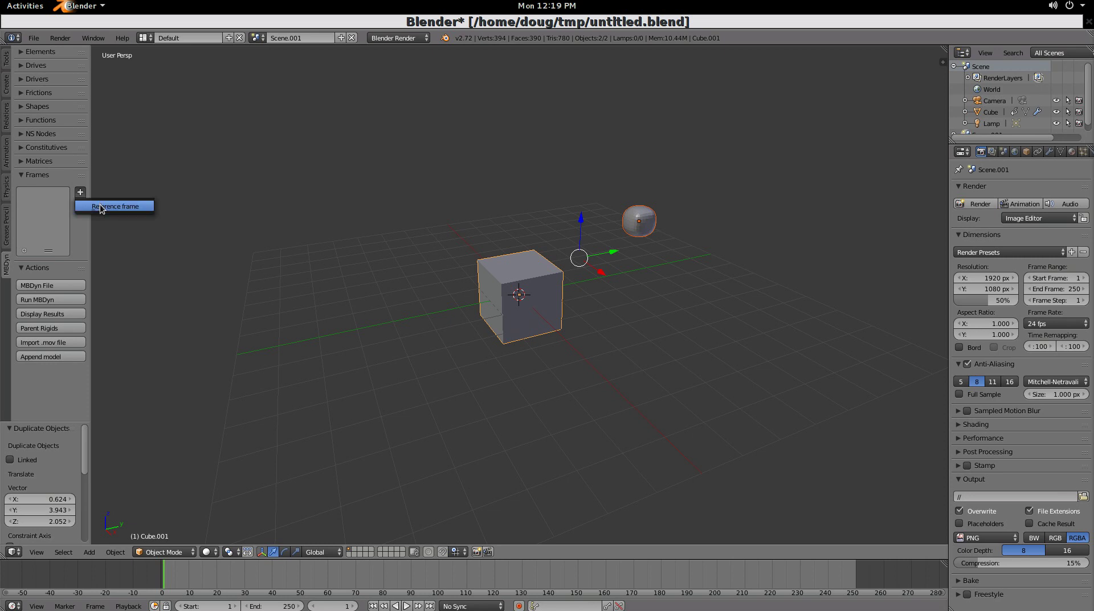
click(101, 207)
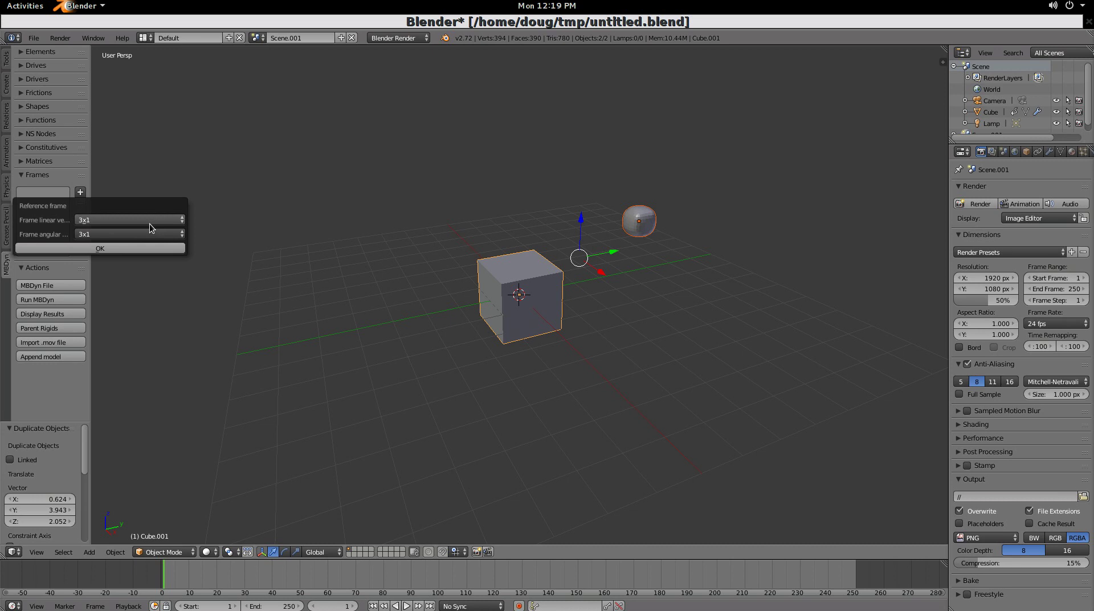
click(184, 235)
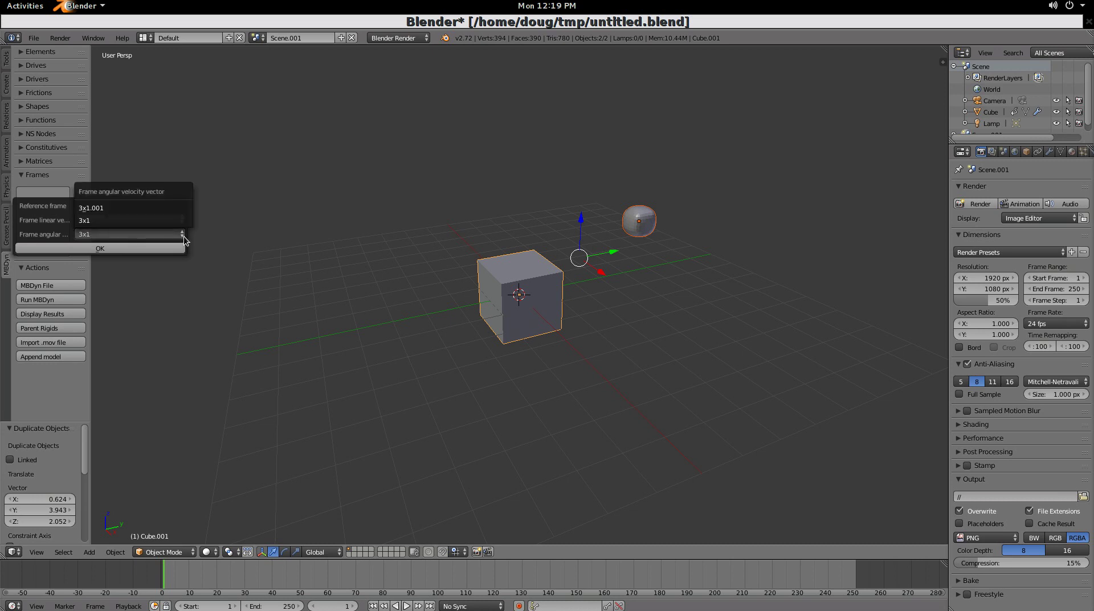
click(153, 208)
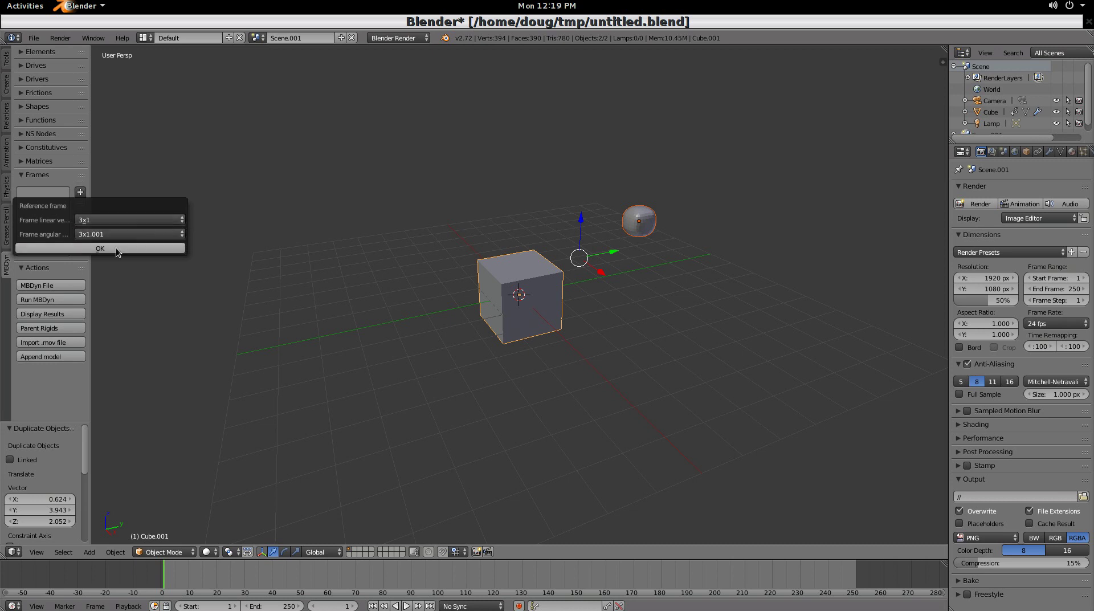
click(117, 251)
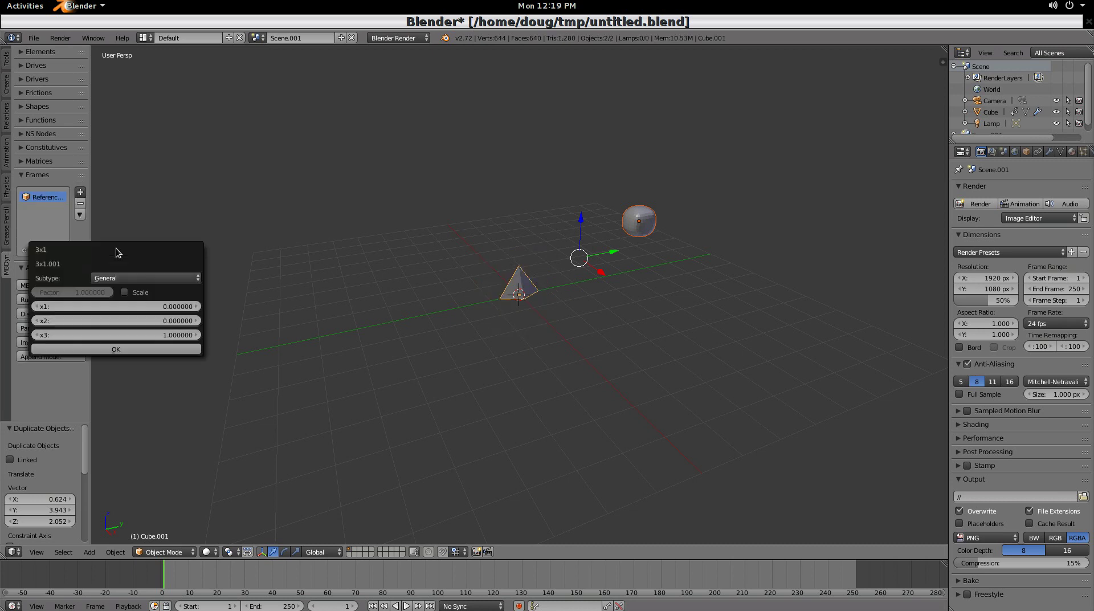
click(131, 348)
click(131, 348)
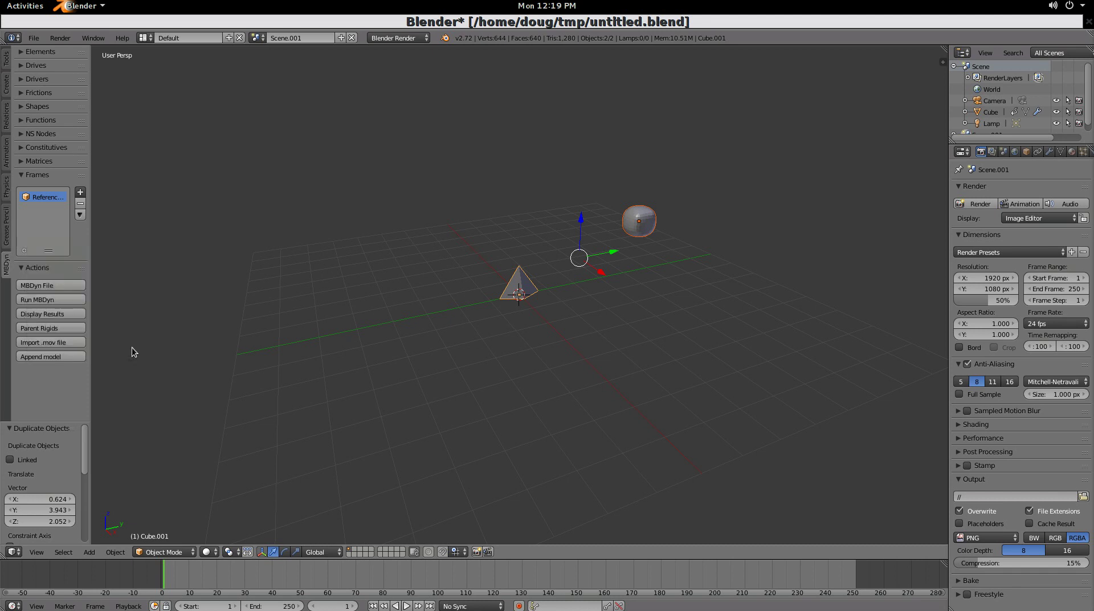
click(29, 175)
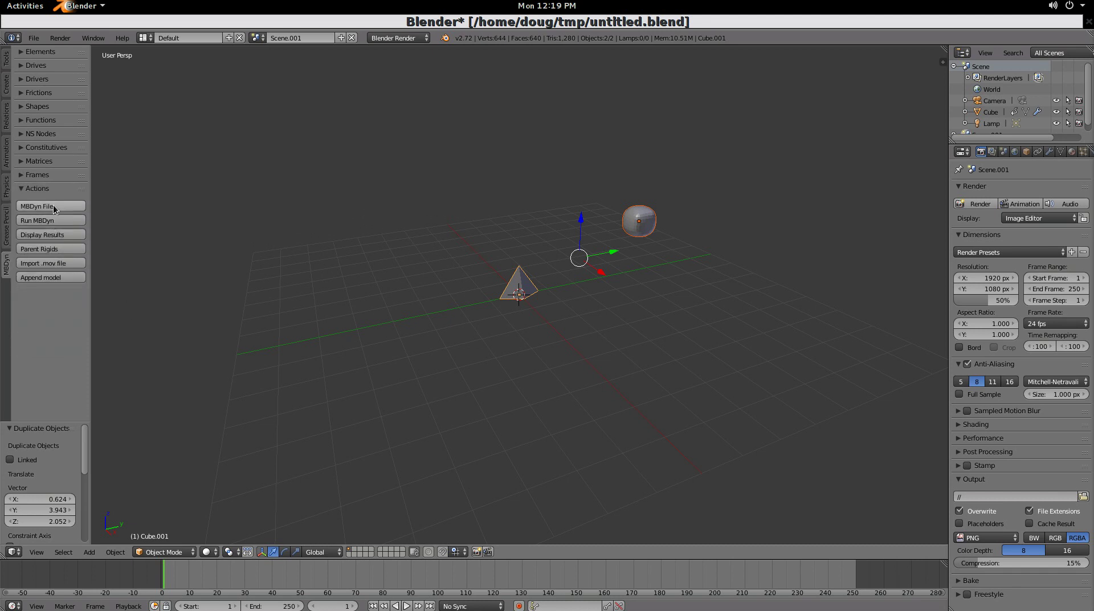
Write the scene's MBDyn input file as Scene.001.mbd and run the MBDyn simulation on it
click(54, 206)
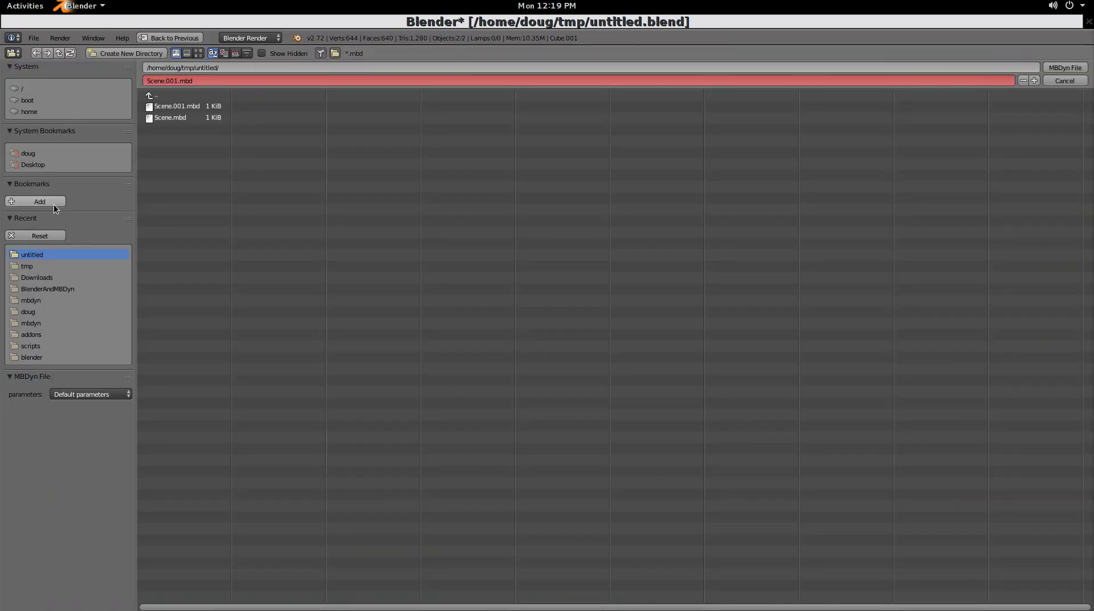
key(Return)
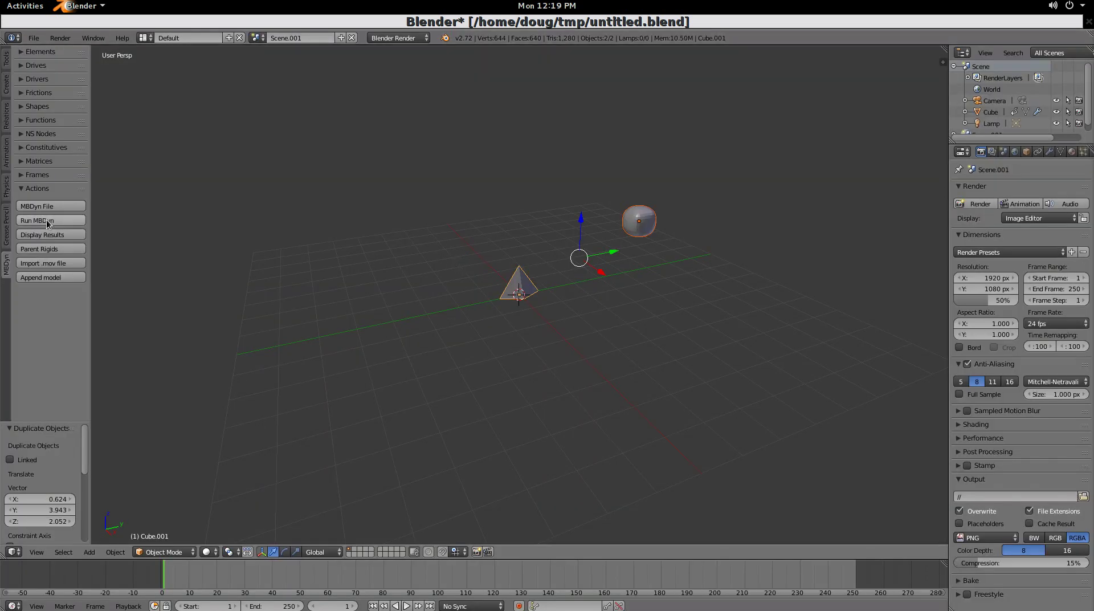
Load the MBDyn simulation results into the scene and play the resulting animation in top view
click(59, 236)
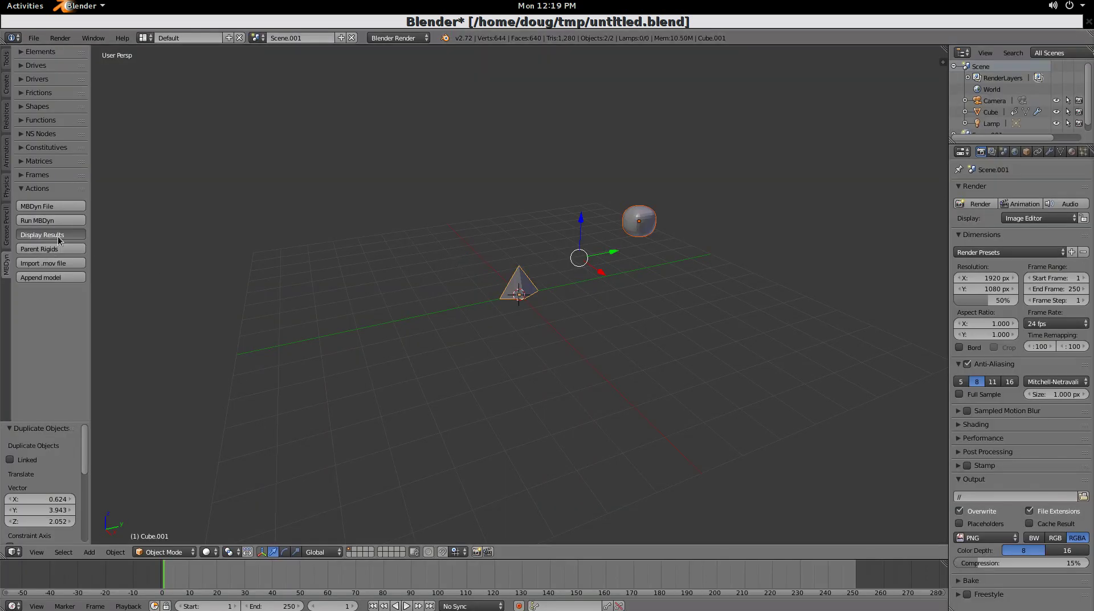
key(Return)
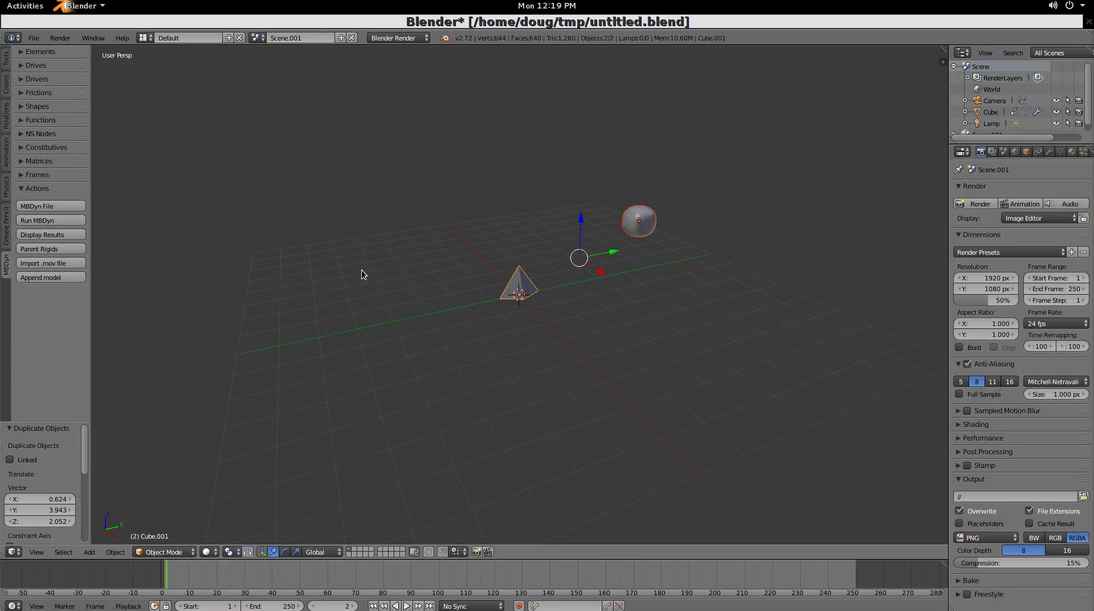
key(KP_7)
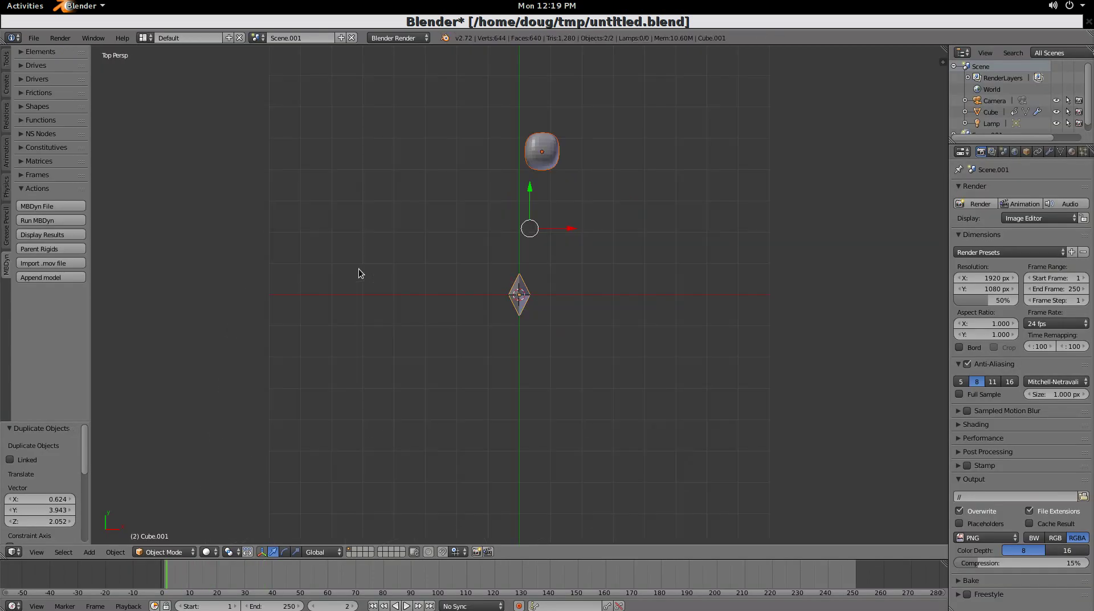
key(alt+a)
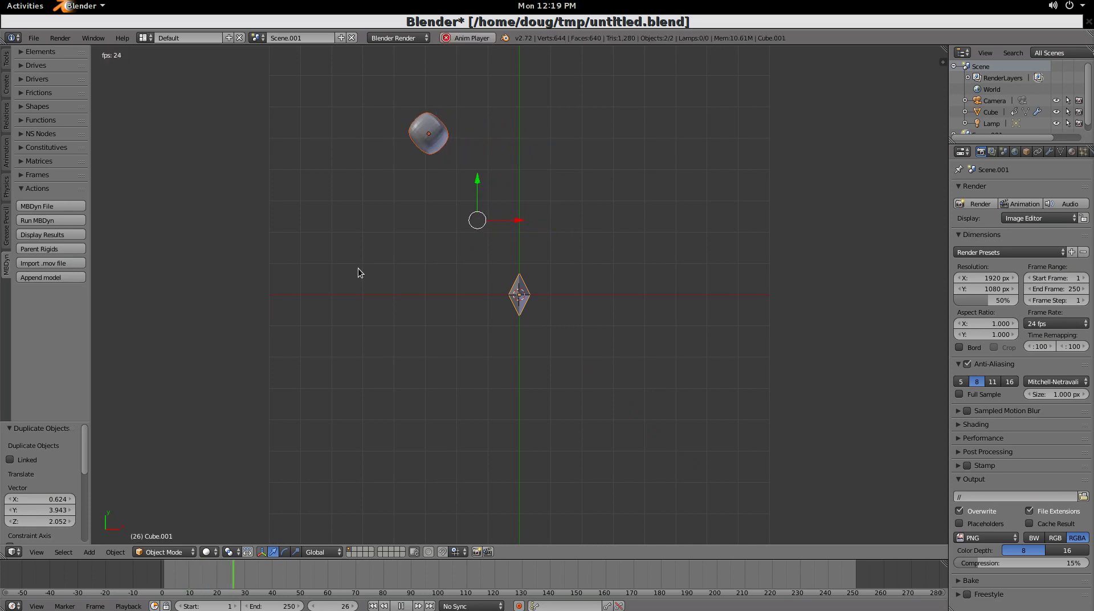